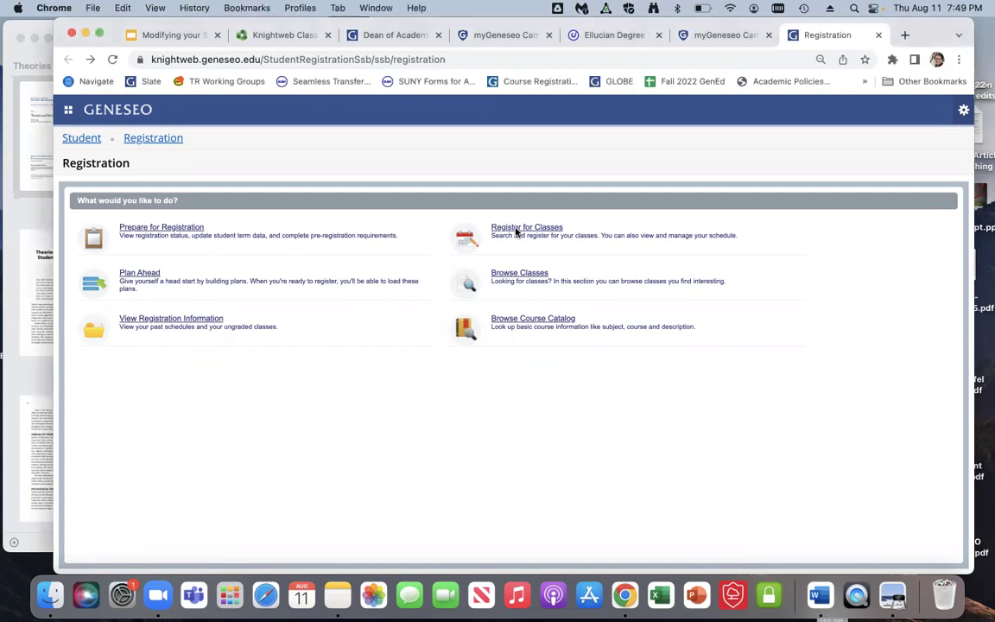
Step: Enter Register for Classes in the Registrar role and select the Fall 2022 term
click(518, 229)
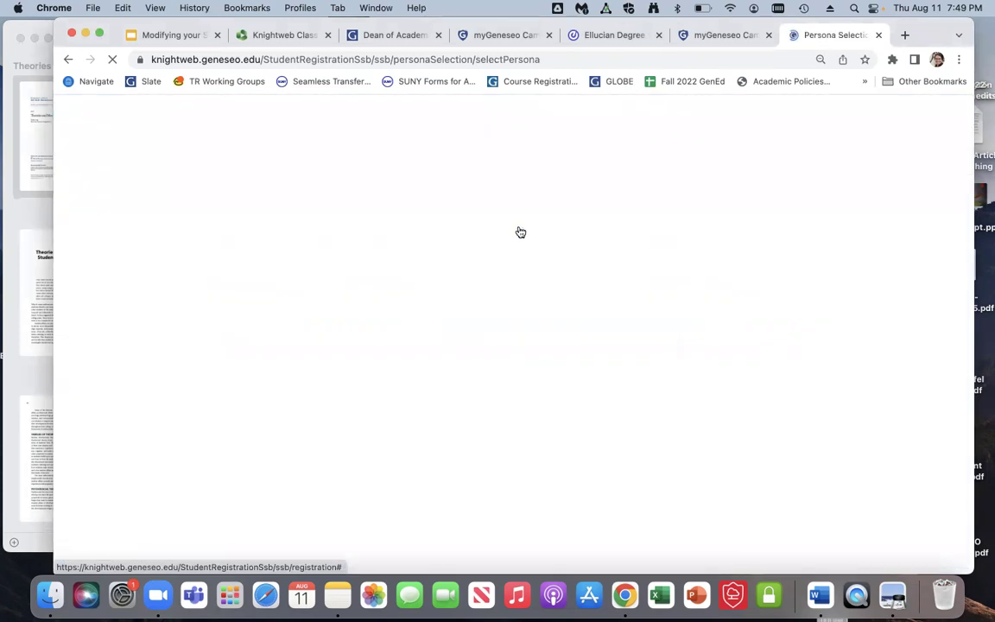
click(409, 282)
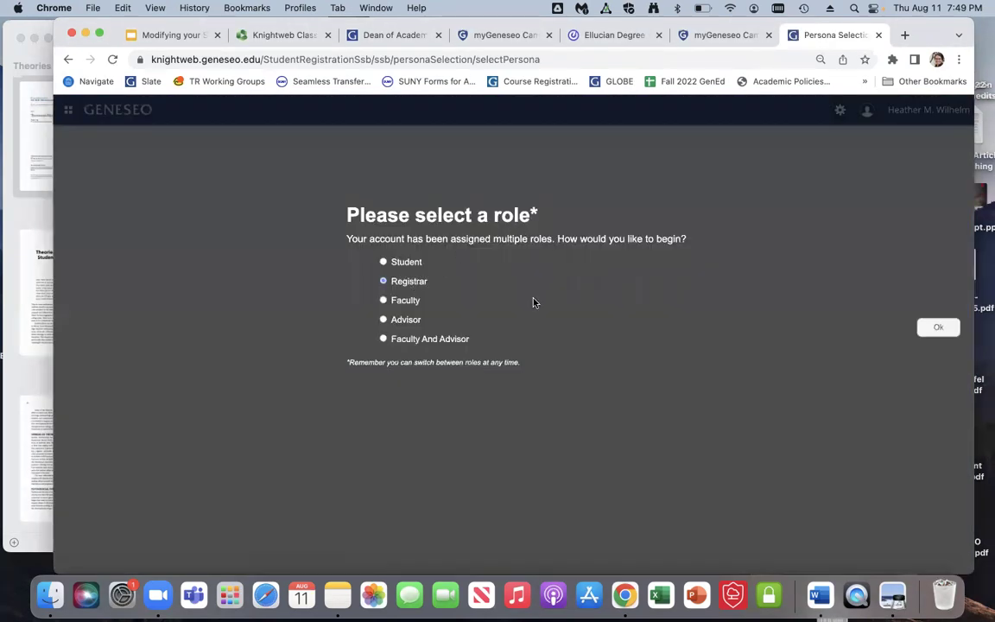
click(942, 327)
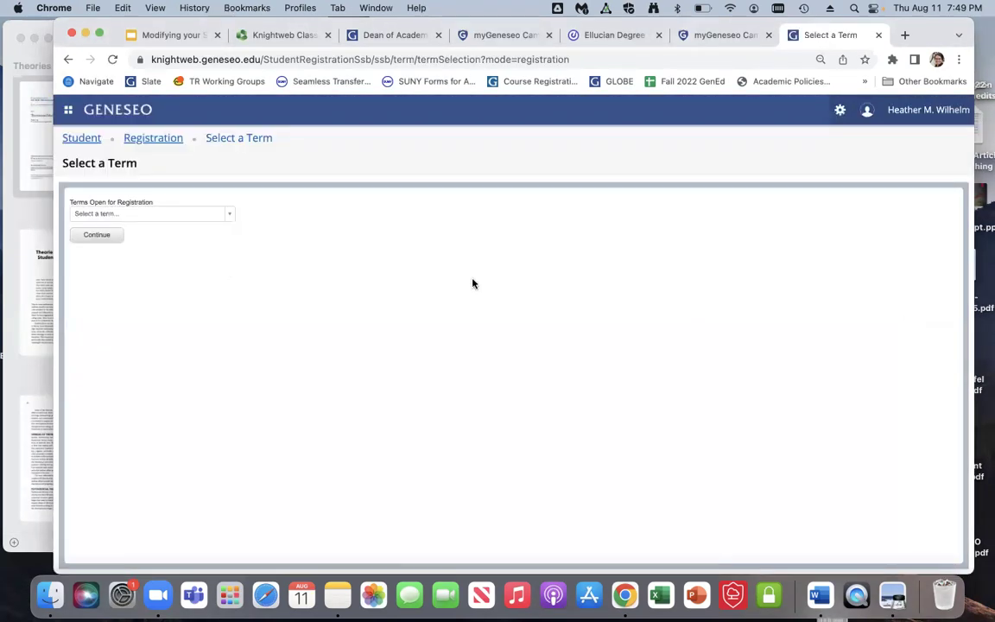
click(127, 214)
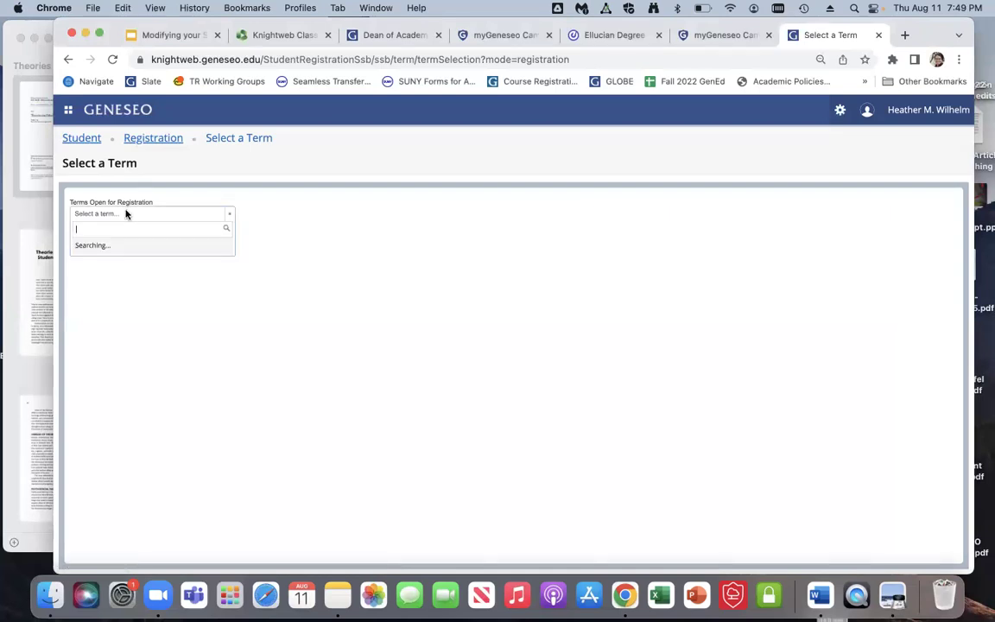
click(129, 265)
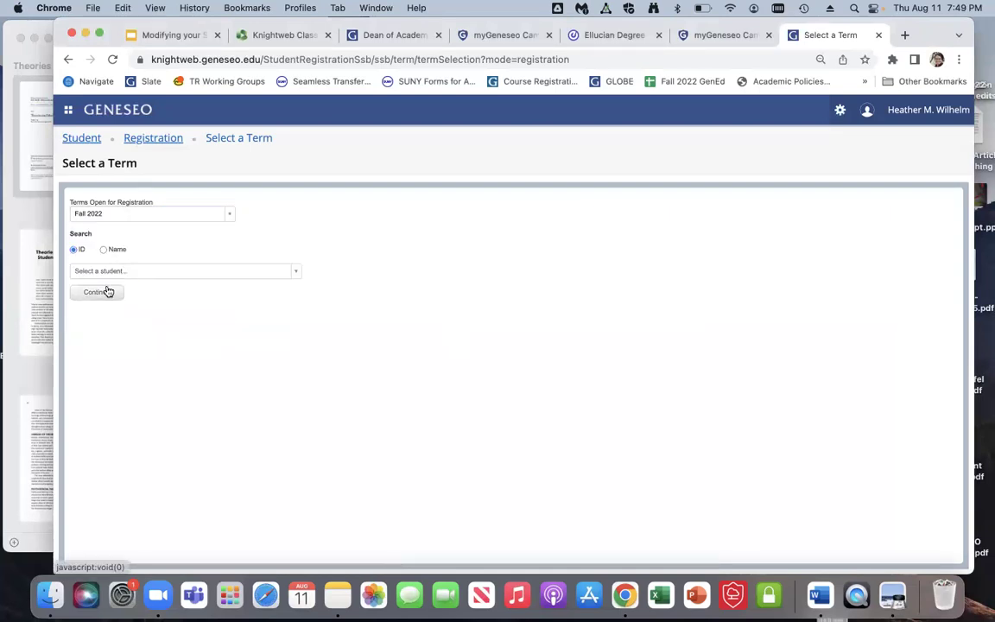
Step: Find the student by name, select them, and continue to their registration page
click(107, 249)
click(104, 270)
text(newcombe, me)
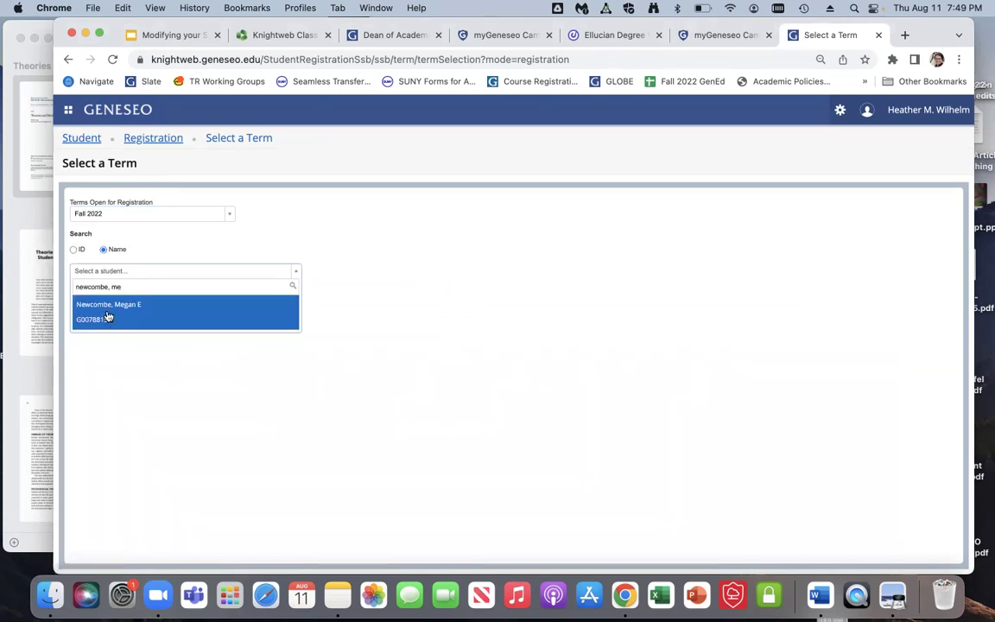
click(111, 316)
click(98, 318)
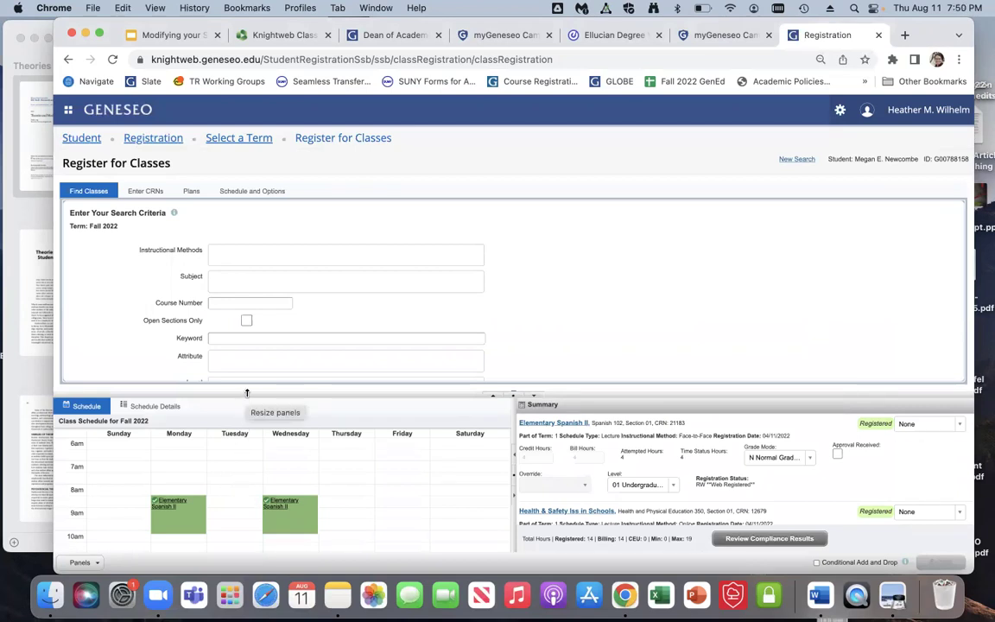
Step: Enlarge the schedule panels and check Elementary Spanish II's drop options, keeping None, then restore the search form
drag(246, 393, 241, 226)
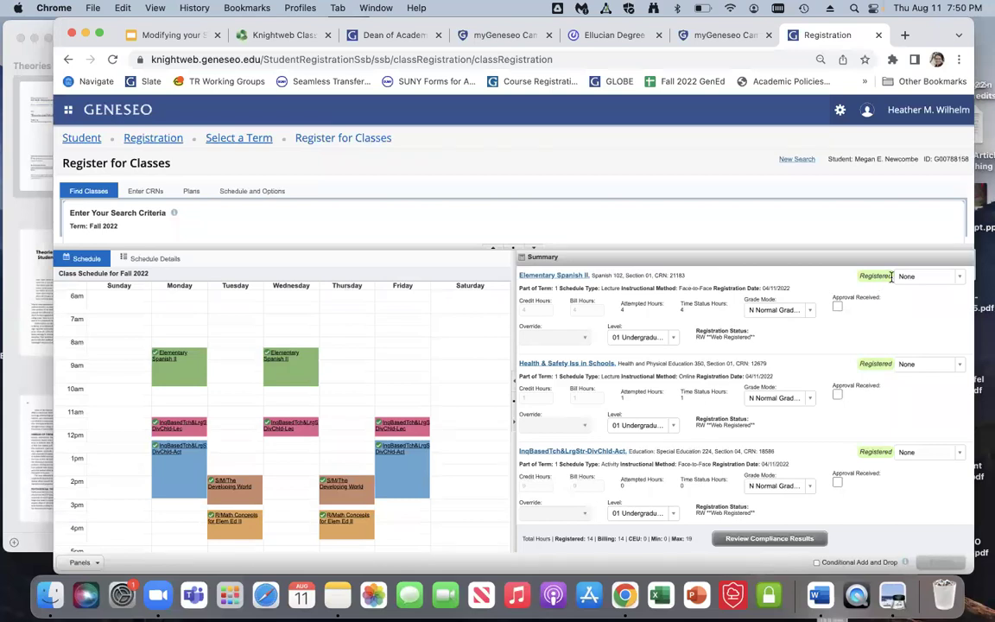
click(959, 277)
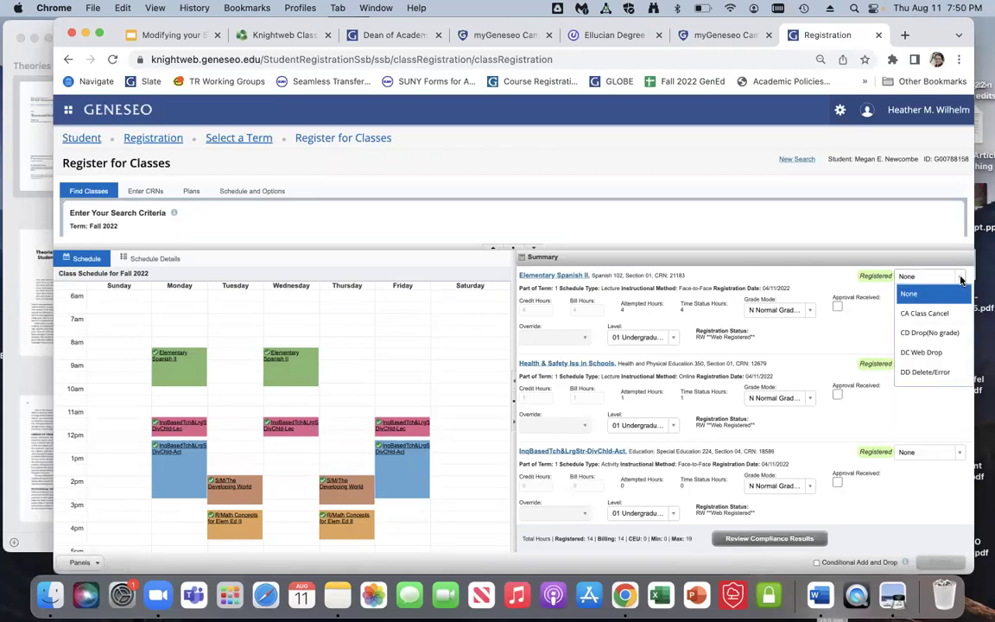
click(961, 280)
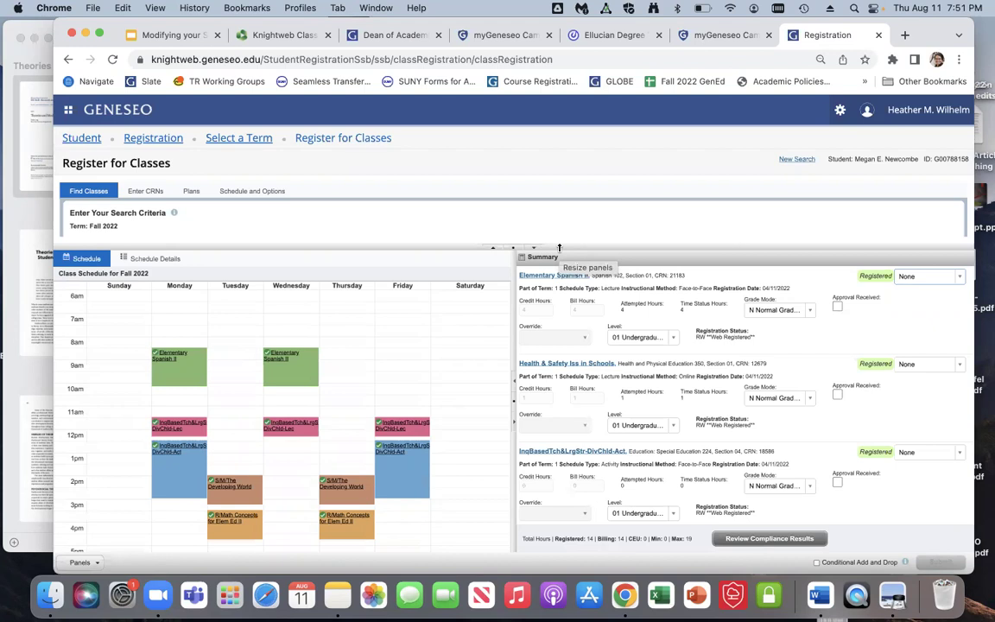
drag(558, 247, 564, 423)
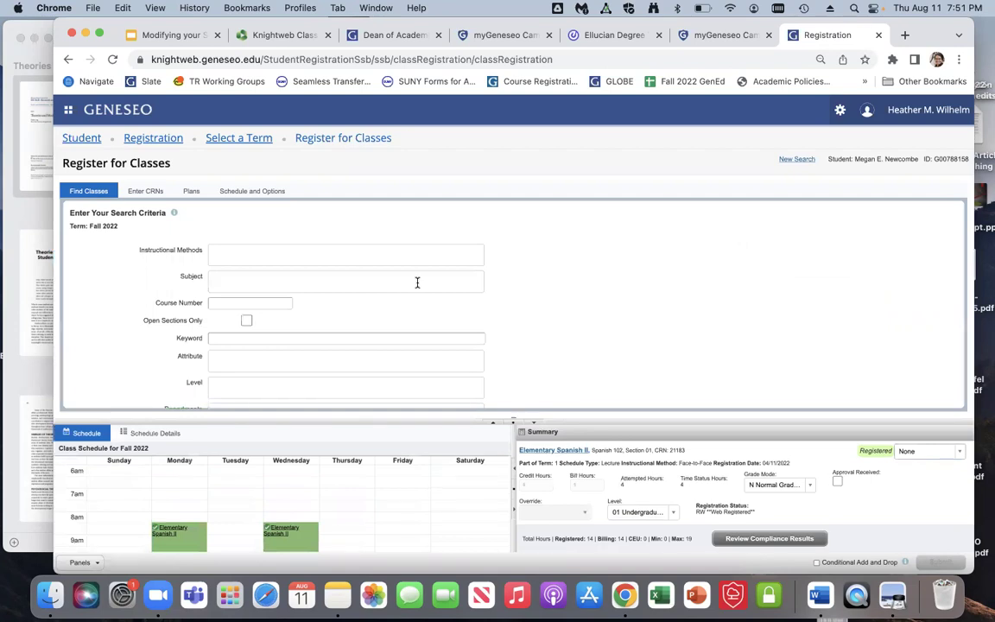
Step: Enter 'psyc' in Subject, choose Psychology, and search to list 55 Fall 2022 classes
scroll(568, 292, down, 2)
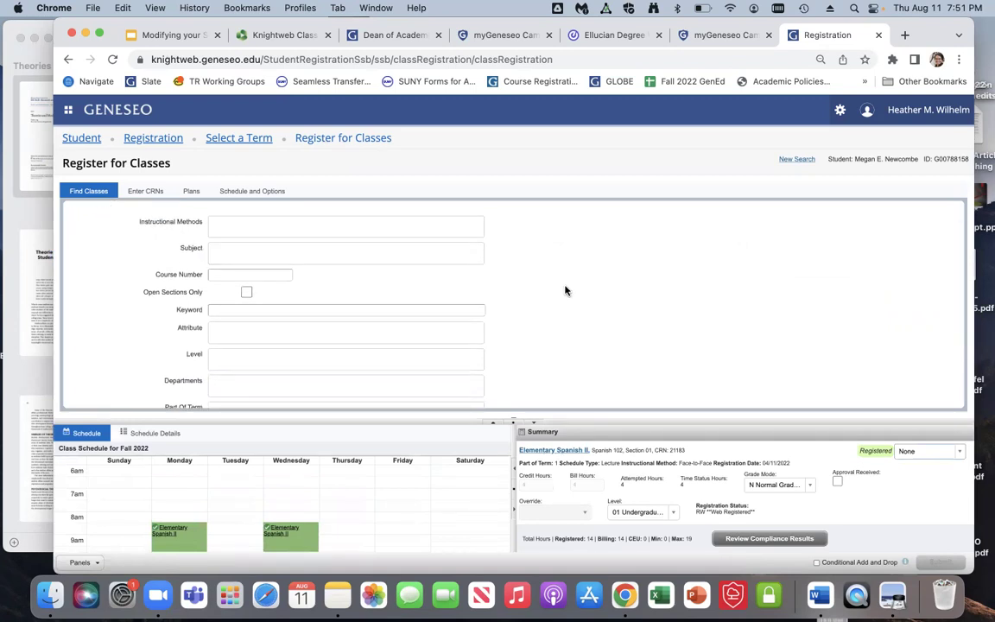
click(450, 252)
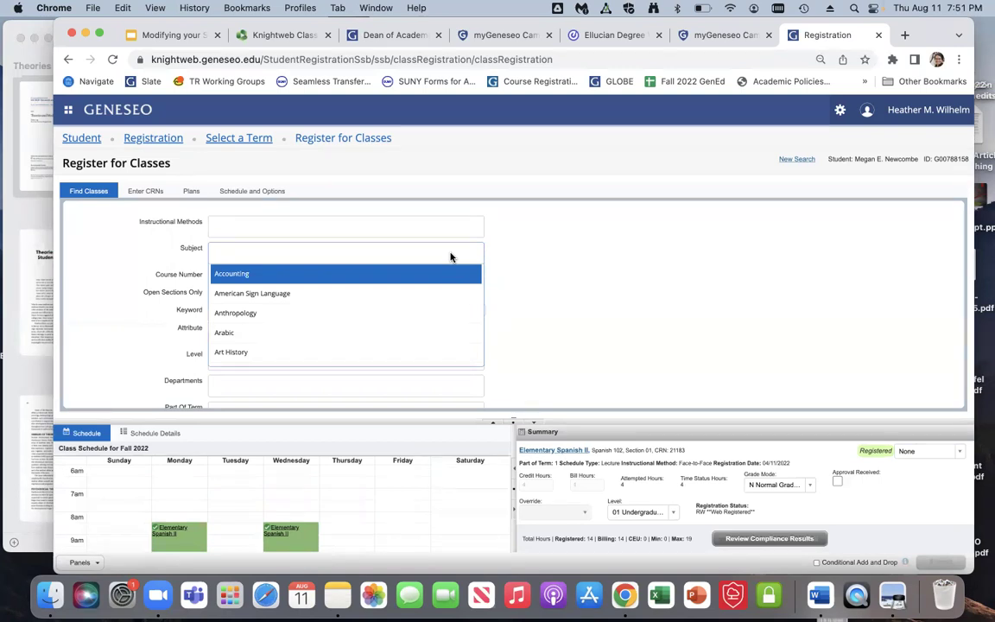
scroll(432, 318, down, 5)
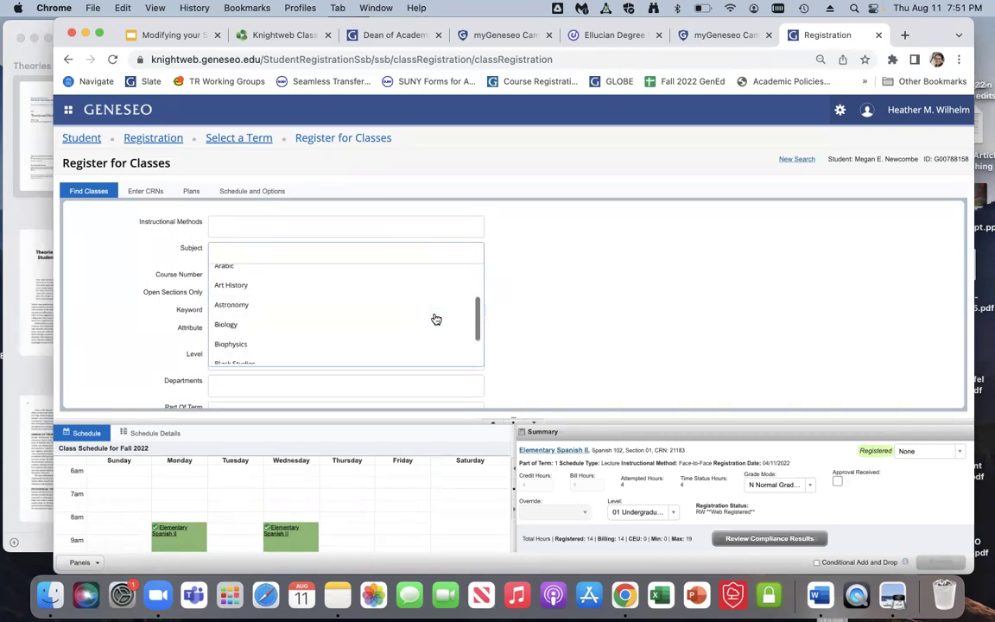
scroll(433, 318, down, 2)
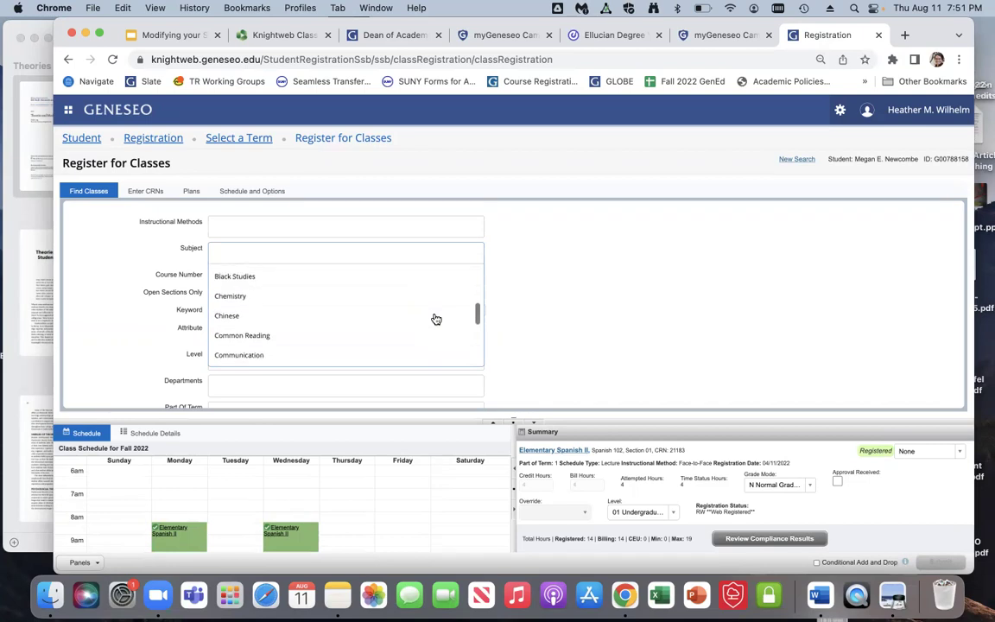
scroll(433, 318, up, 6)
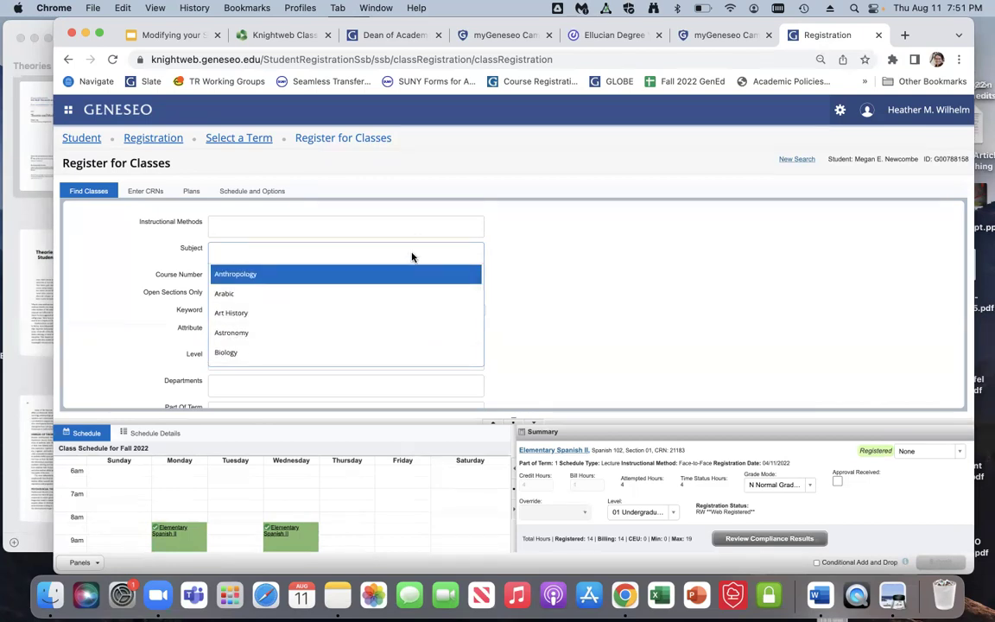
text(psyc)
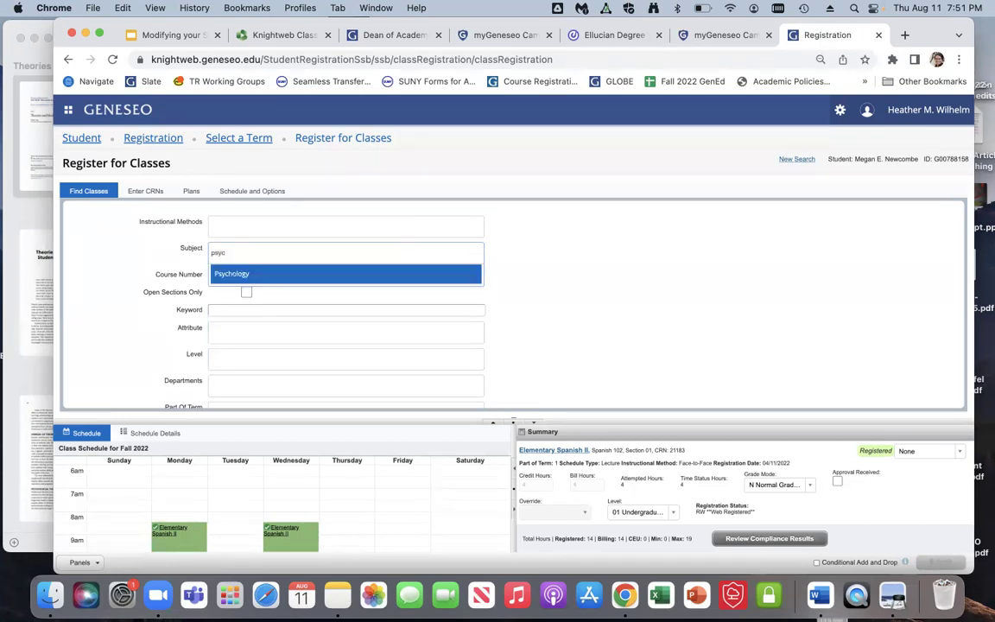
click(361, 276)
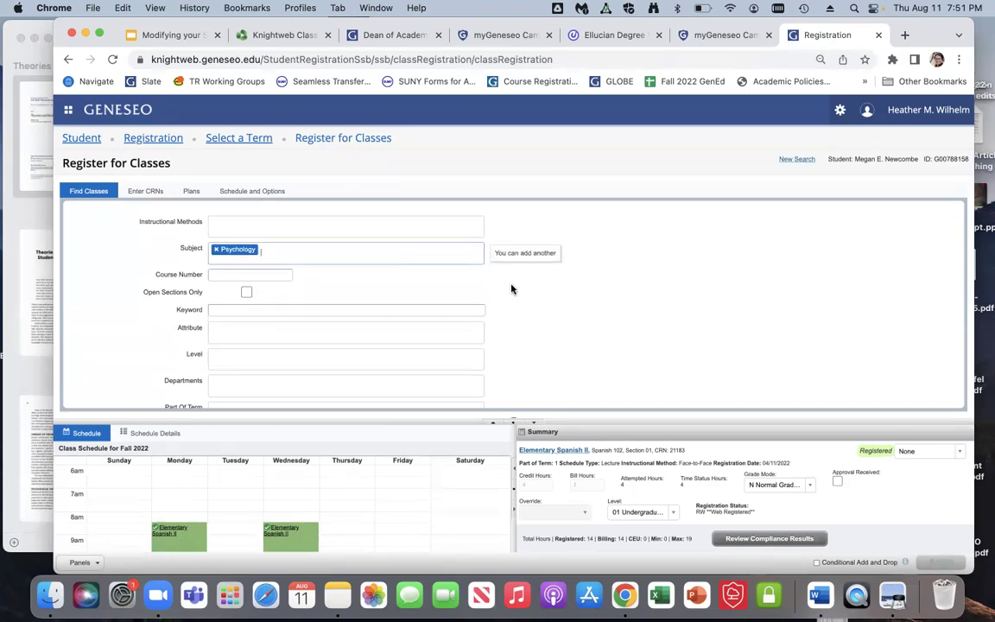
scroll(511, 289, down, 3)
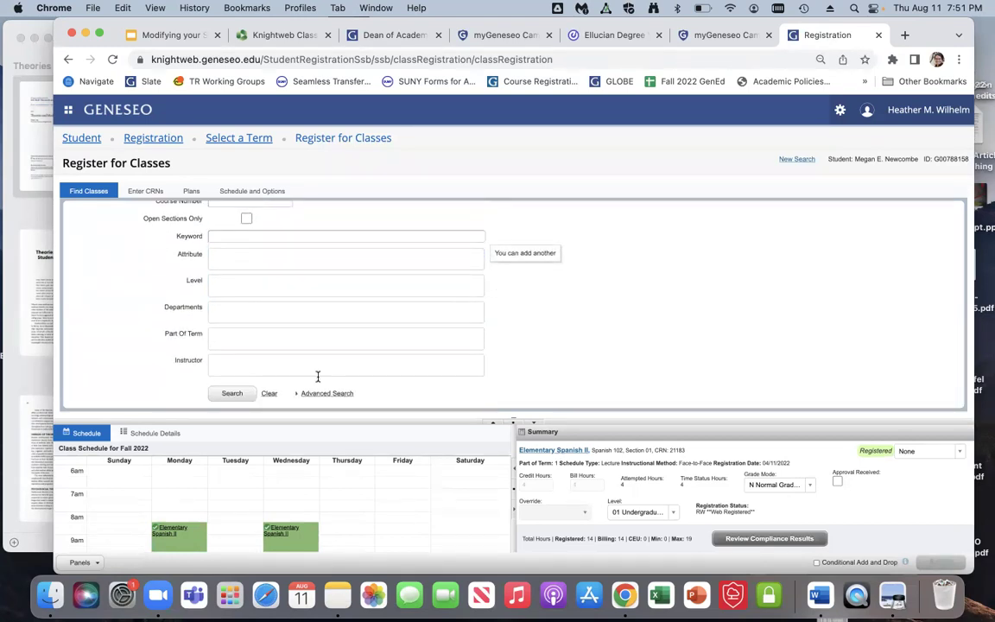
click(233, 394)
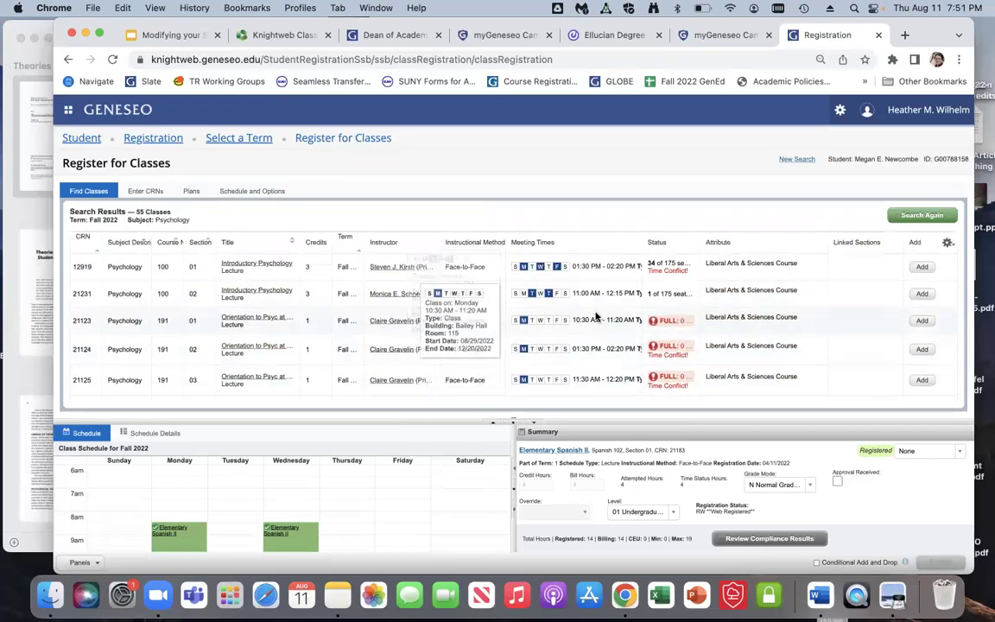
Step: Drag the Meeting Times column border wider until full start and end times display
scroll(598, 318, down, 3)
scroll(595, 317, down, 4)
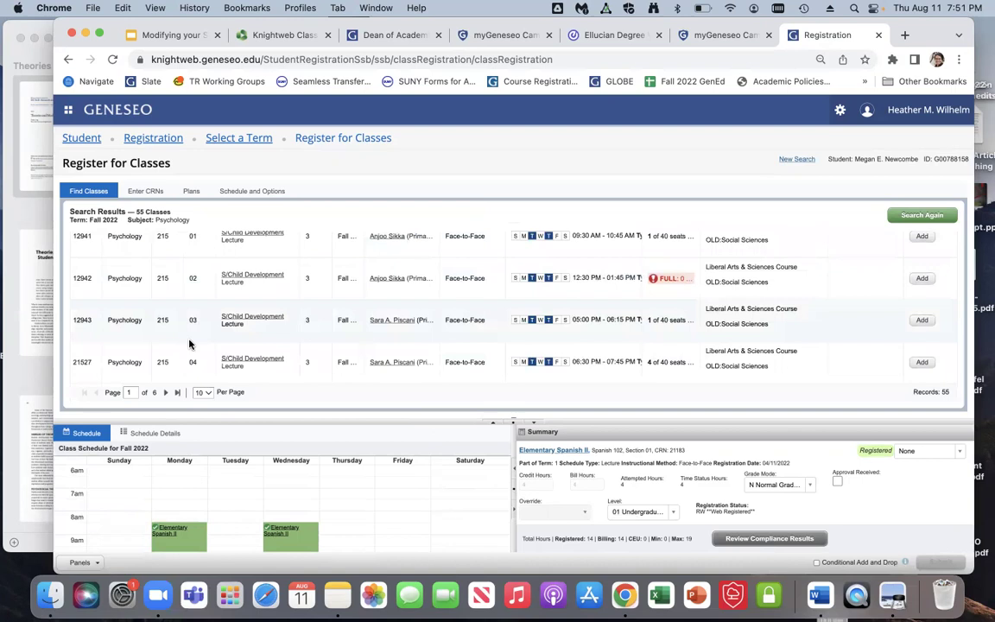
scroll(190, 344, up, 5)
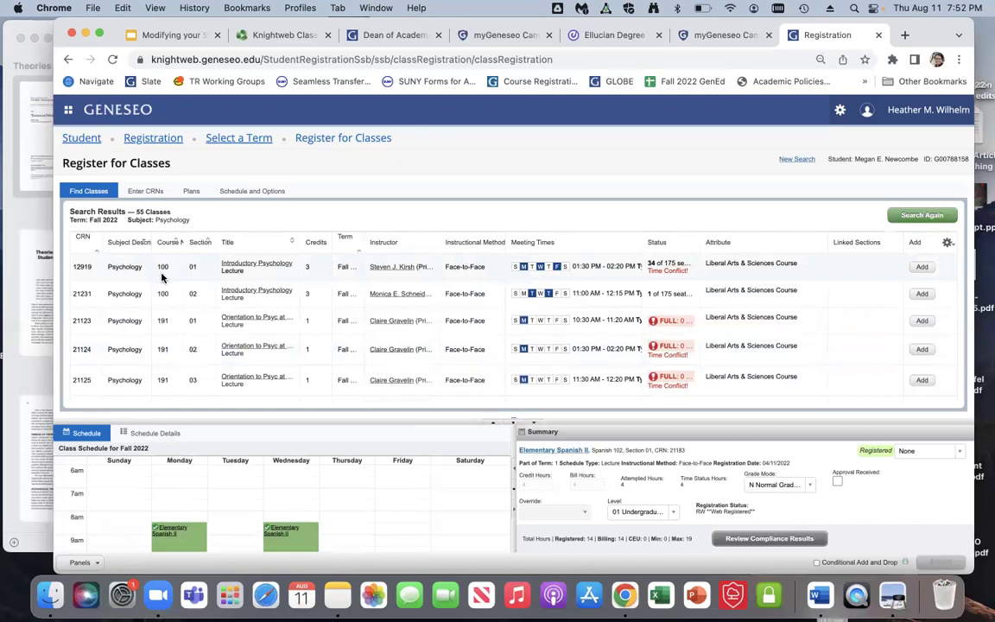
mouse_move(499, 269)
mouse_move(638, 242)
mouse_down()
mouse_move(816, 244)
mouse_move(626, 249)
mouse_up()
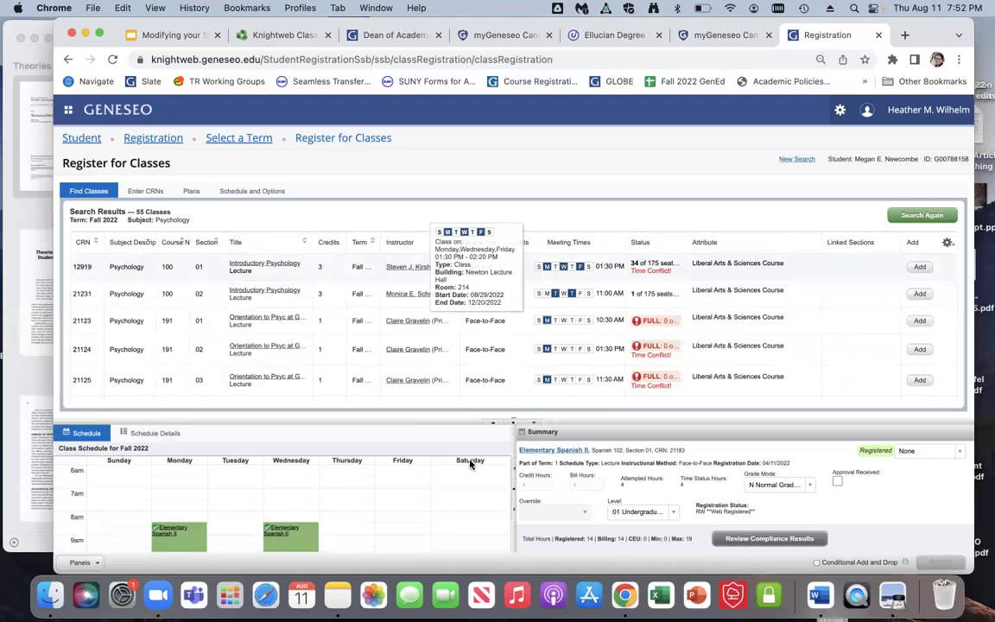
scroll(417, 523, down, 3)
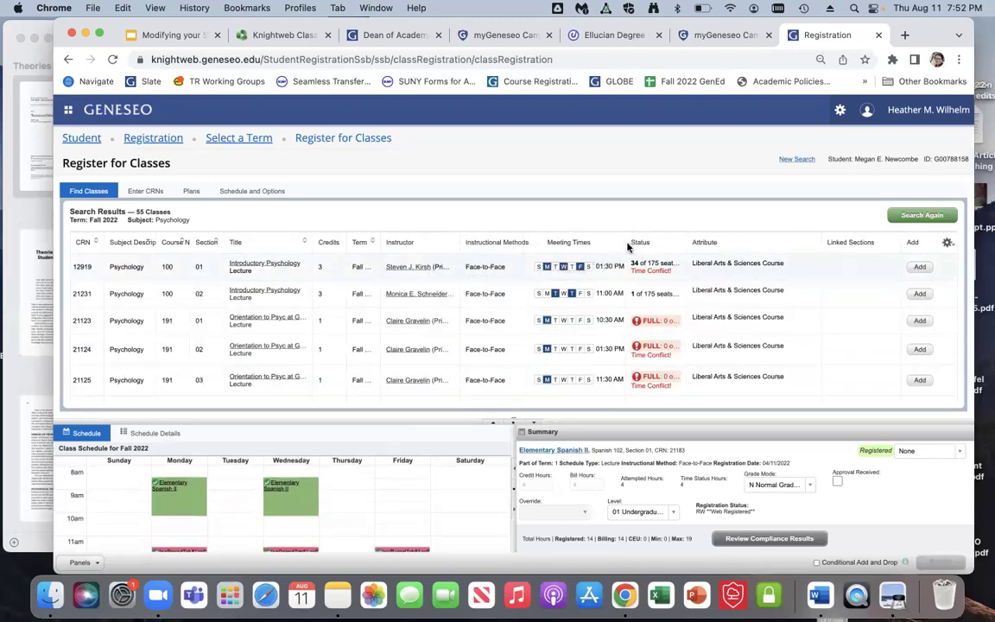
drag(629, 245, 667, 246)
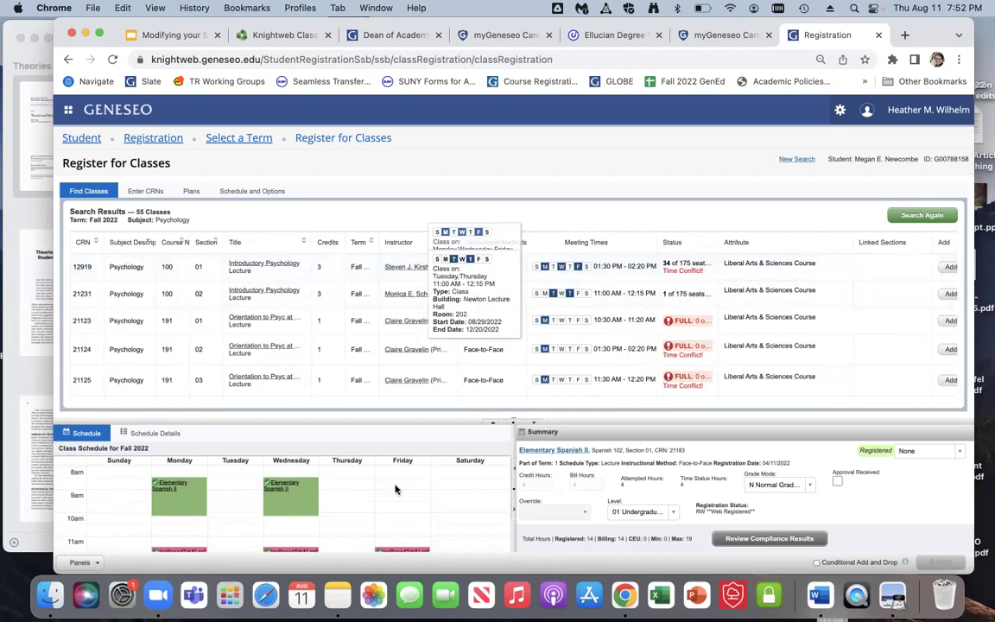
Step: Highlight Introductory Psychology section 02's seat status, 1 of 175 remaining
scroll(393, 506, down, 3)
scroll(393, 506, down, 2)
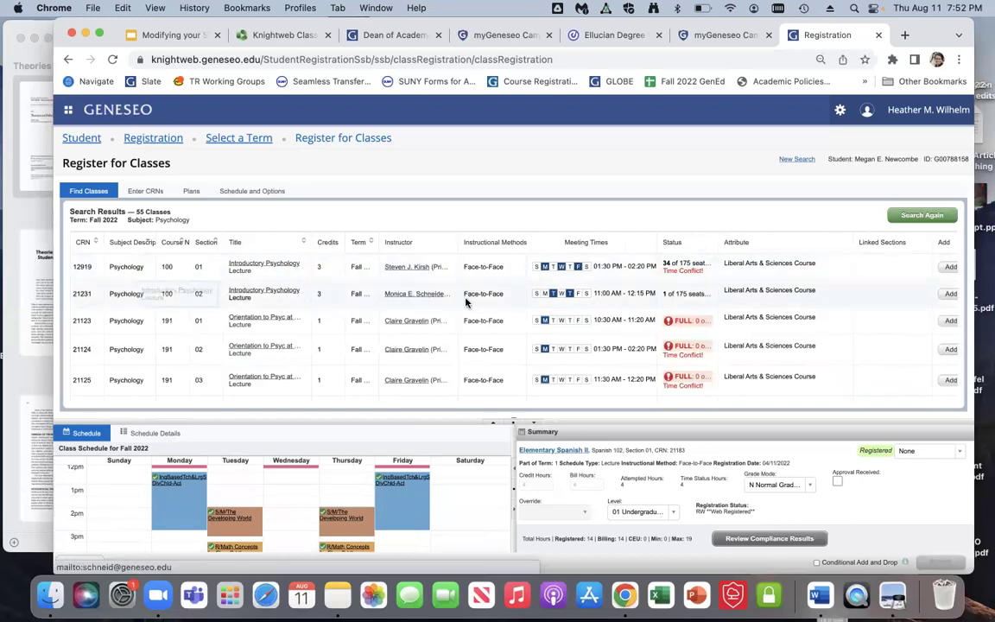
triple_click(666, 294)
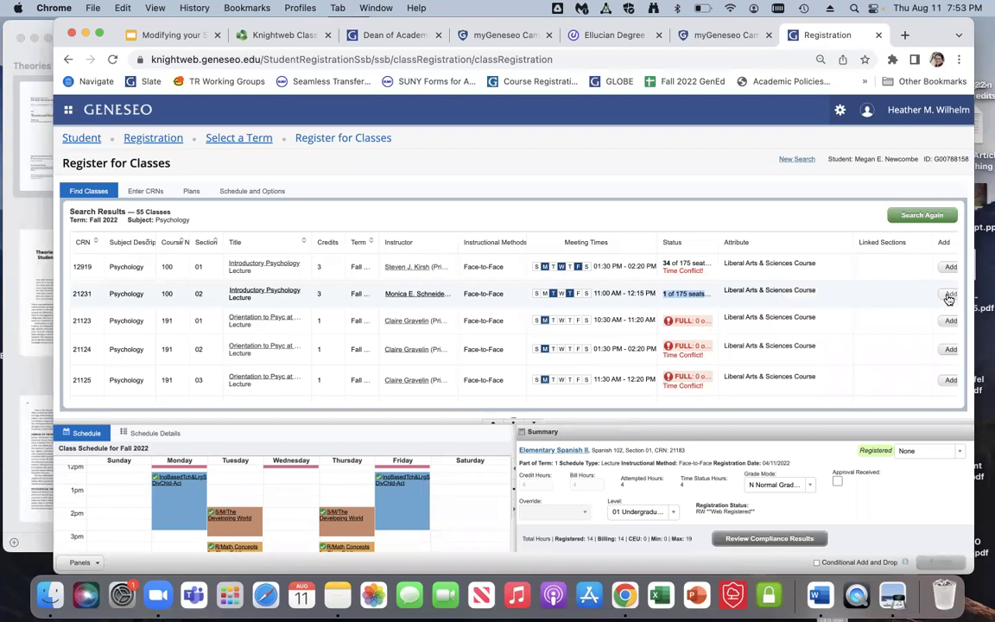
Step: Add CRN 21231 as Pending and raise the splitter so Schedule and Summary fill the page
click(948, 295)
drag(707, 387, 773, 204)
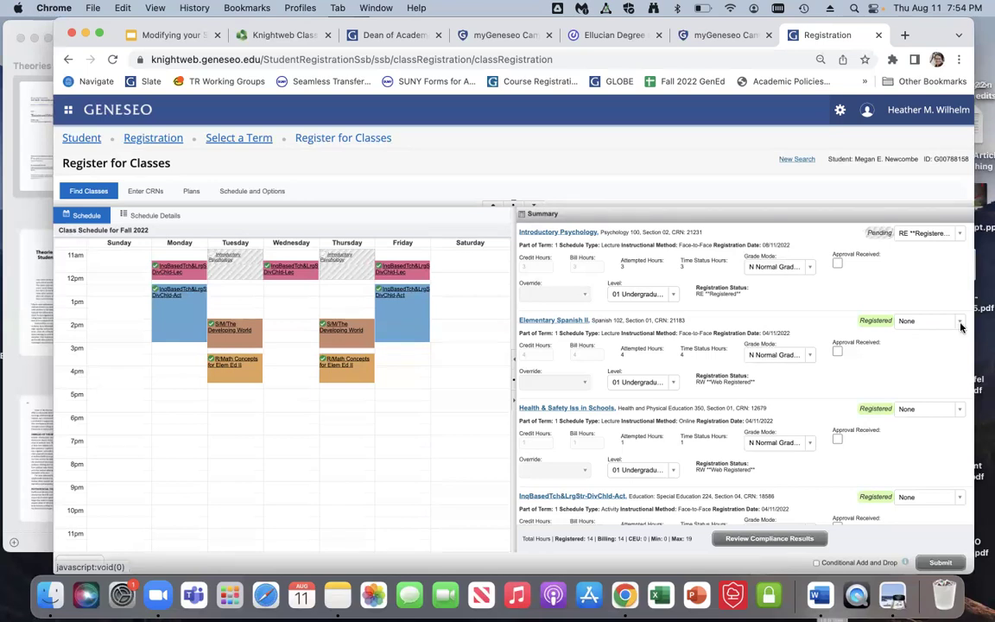
Step: Choose DW Web Drop-Reg from Elementary Spanish II's action dropdown in Summary
click(959, 323)
scroll(946, 377, down, 5)
scroll(946, 377, down, 2)
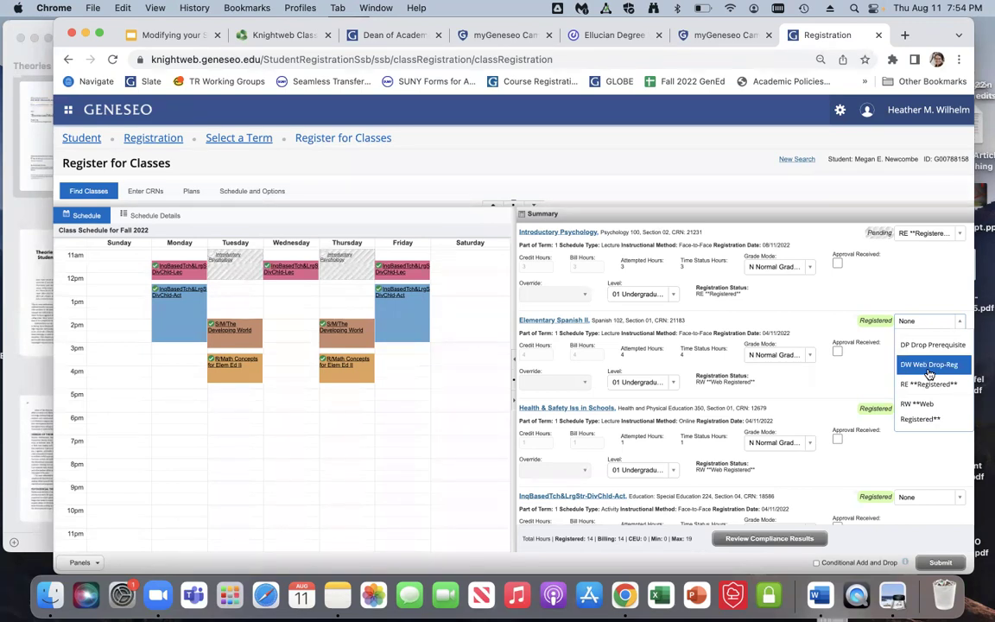
click(929, 373)
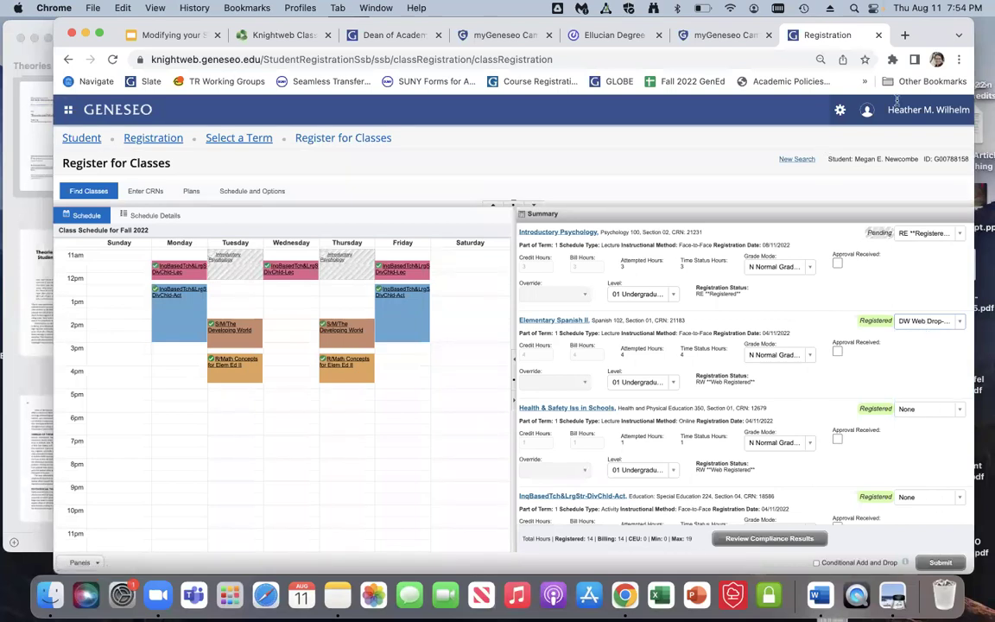
drag(923, 32, 920, 32)
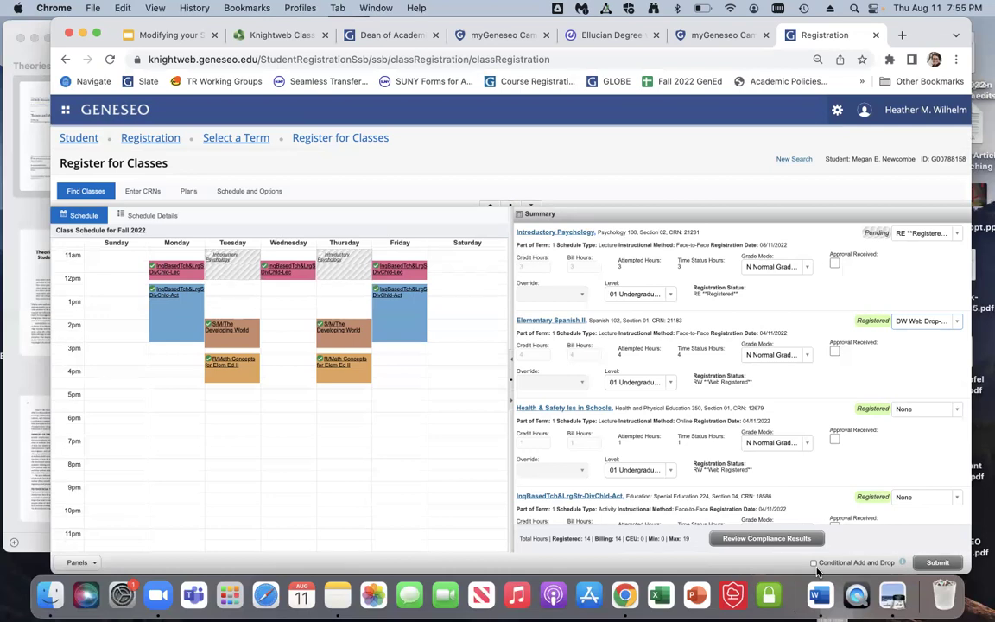
Step: Toggle Conditional Add and Drop on and off, then lower the splitter to show the 55 Psychology results
click(812, 563)
click(812, 563)
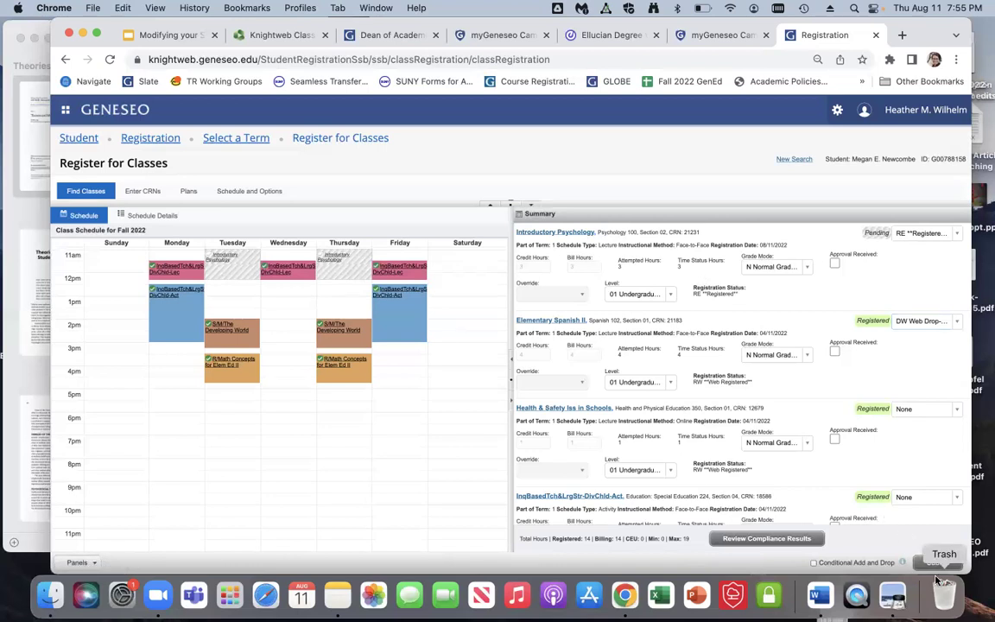
drag(257, 268, 341, 285)
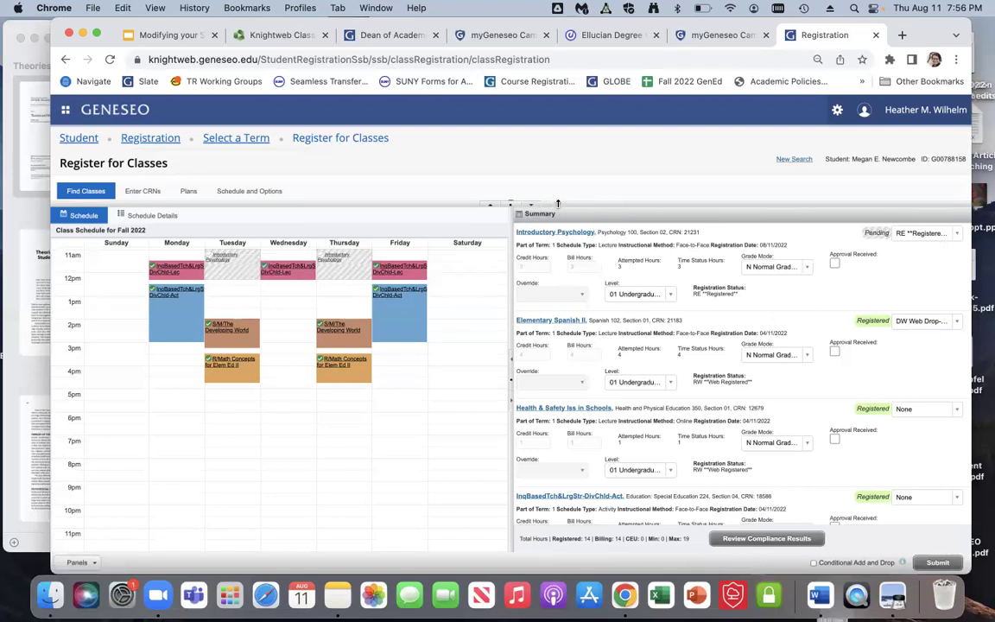
drag(557, 204, 555, 415)
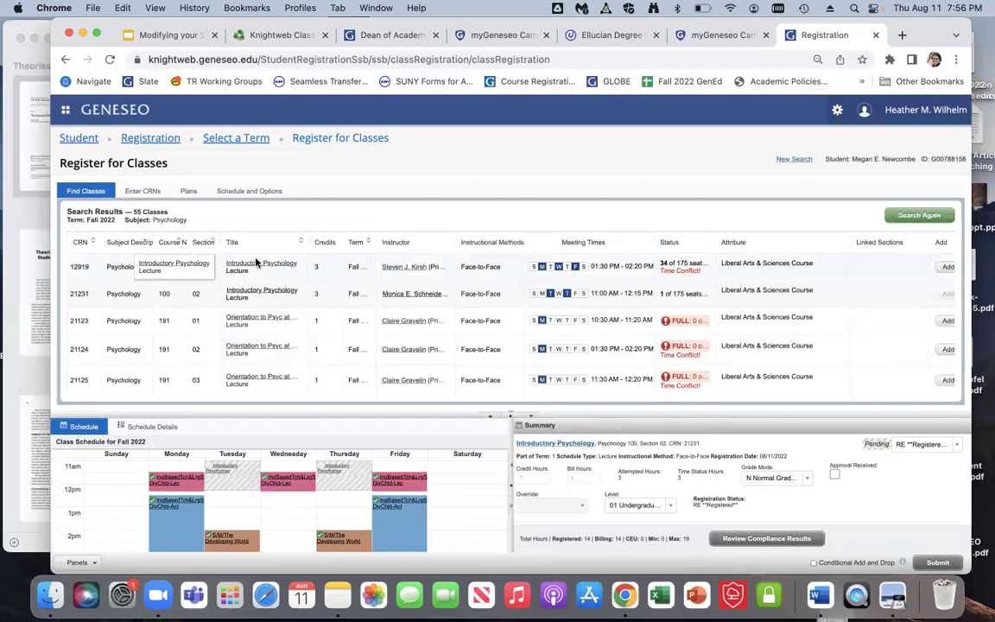
Step: Leave unsaved via the Select a Term breadcrumb, then reselect the same student by ID and continue
click(221, 139)
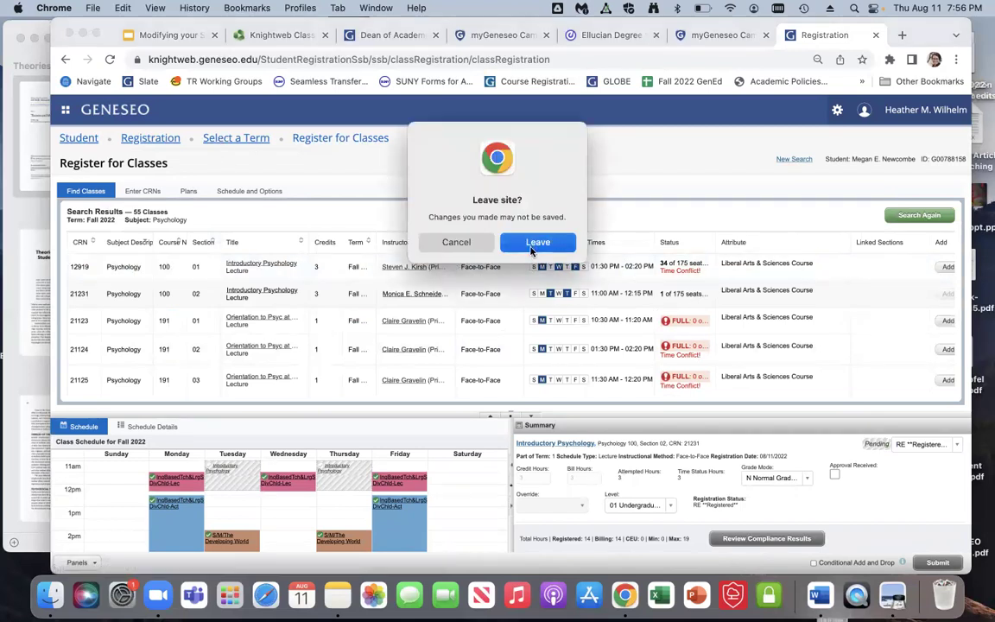
click(531, 242)
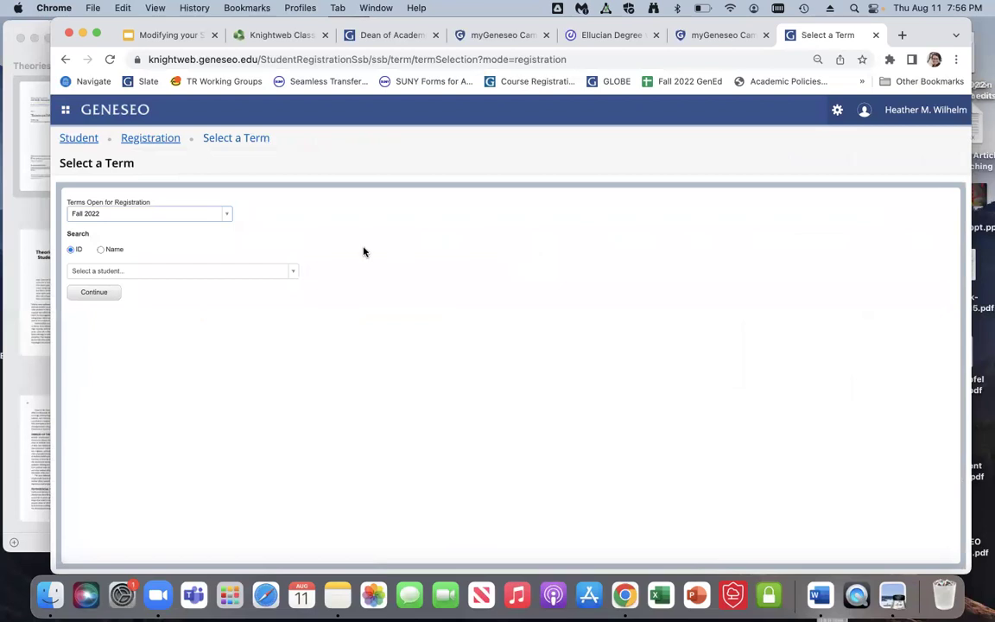
click(102, 273)
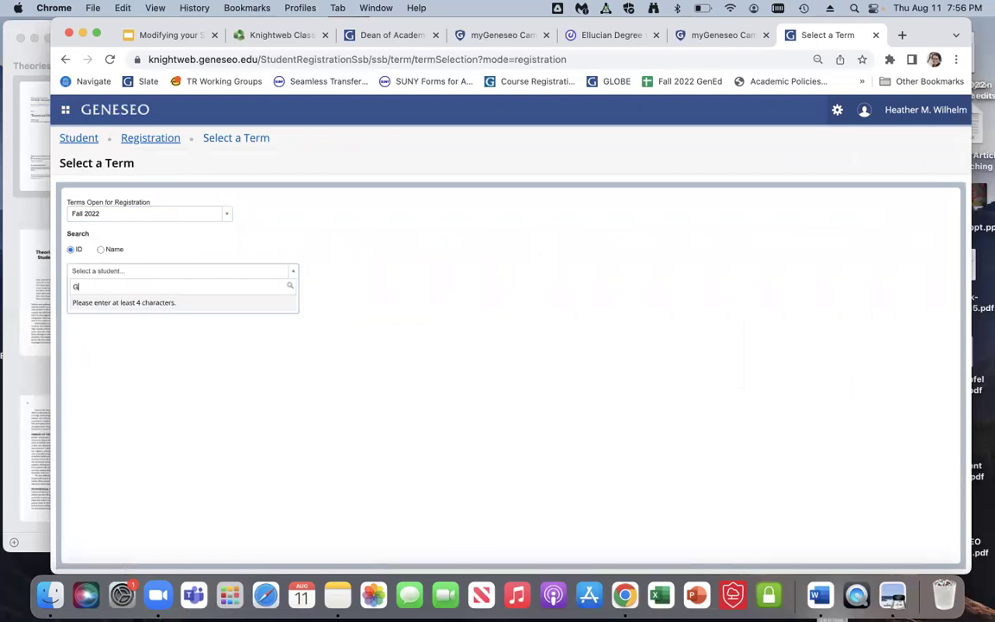
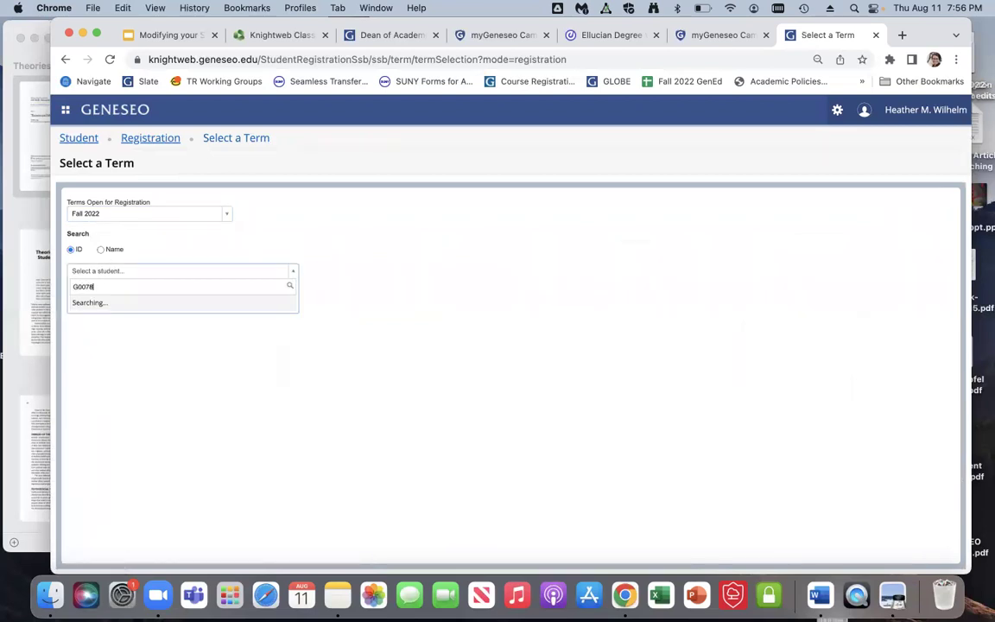
click(109, 310)
click(102, 316)
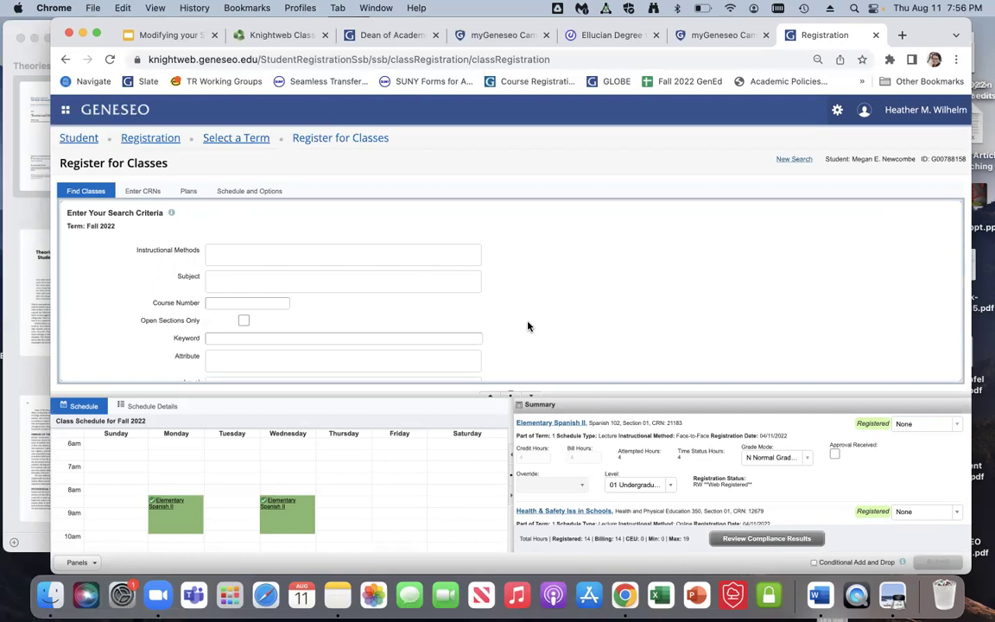
Step: Pick Art History from the Subject list and search, returning 9 Fall 2022 classes
click(318, 288)
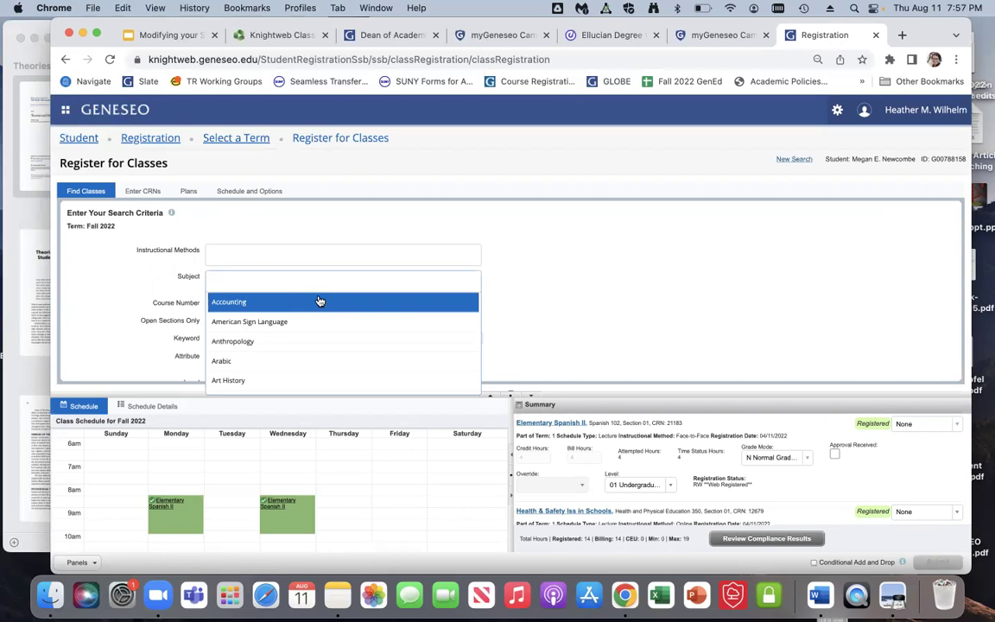
scroll(321, 318, down, 2)
scroll(320, 318, down, 1)
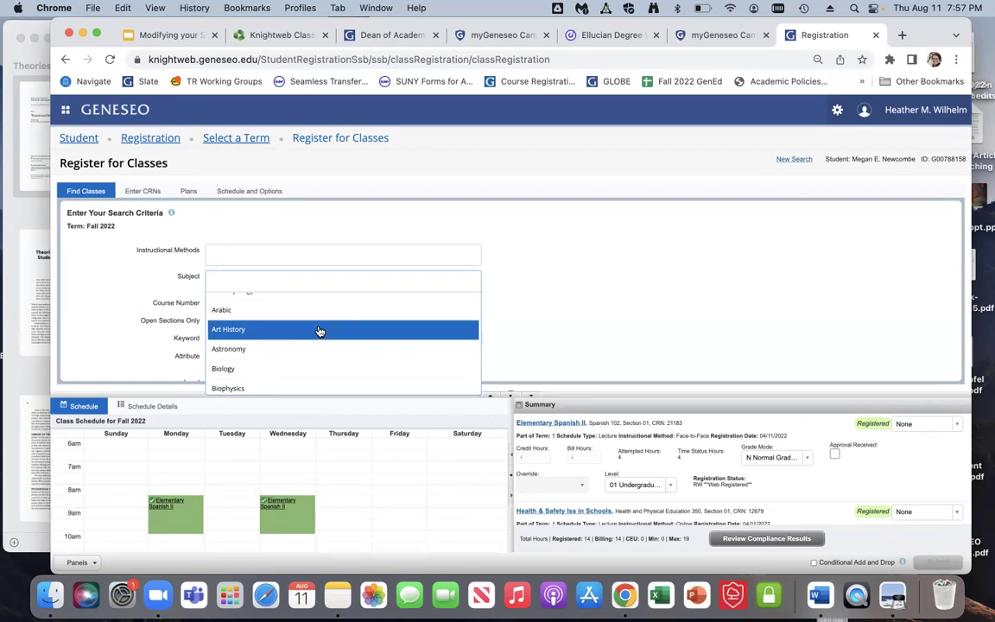
click(319, 332)
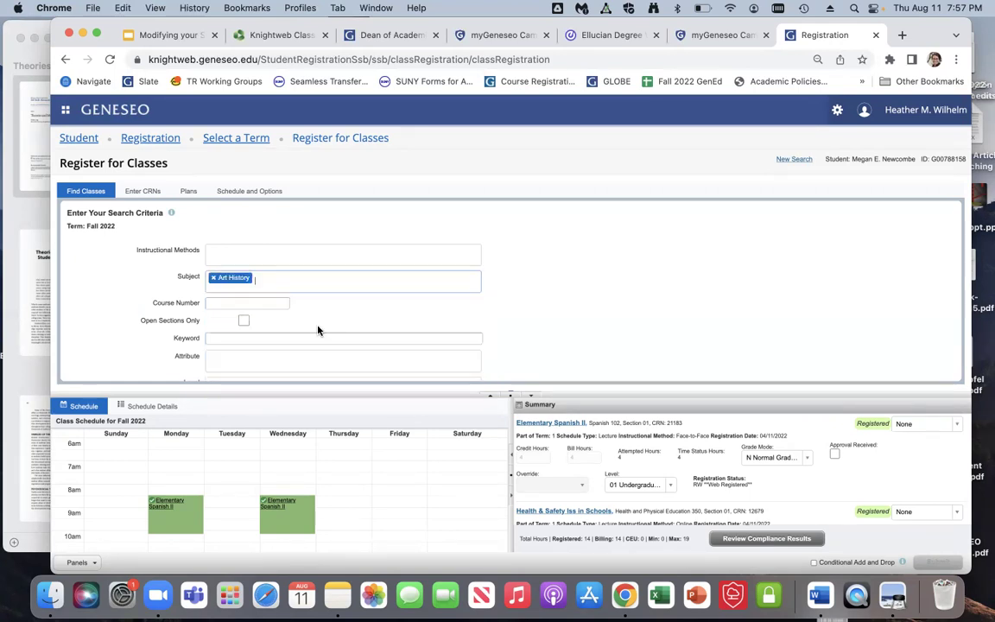
scroll(590, 341, down, 4)
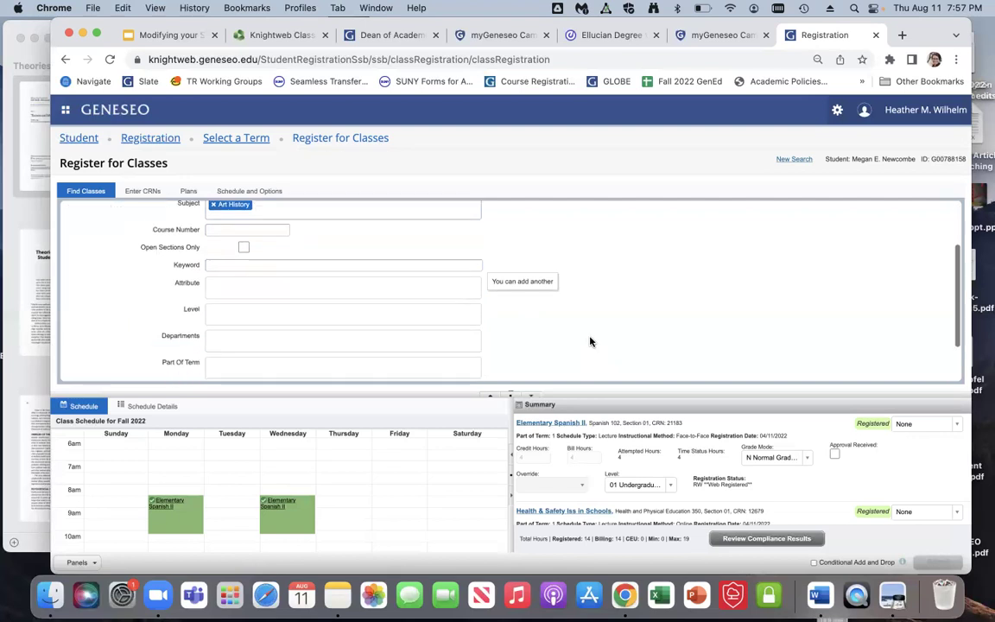
click(226, 366)
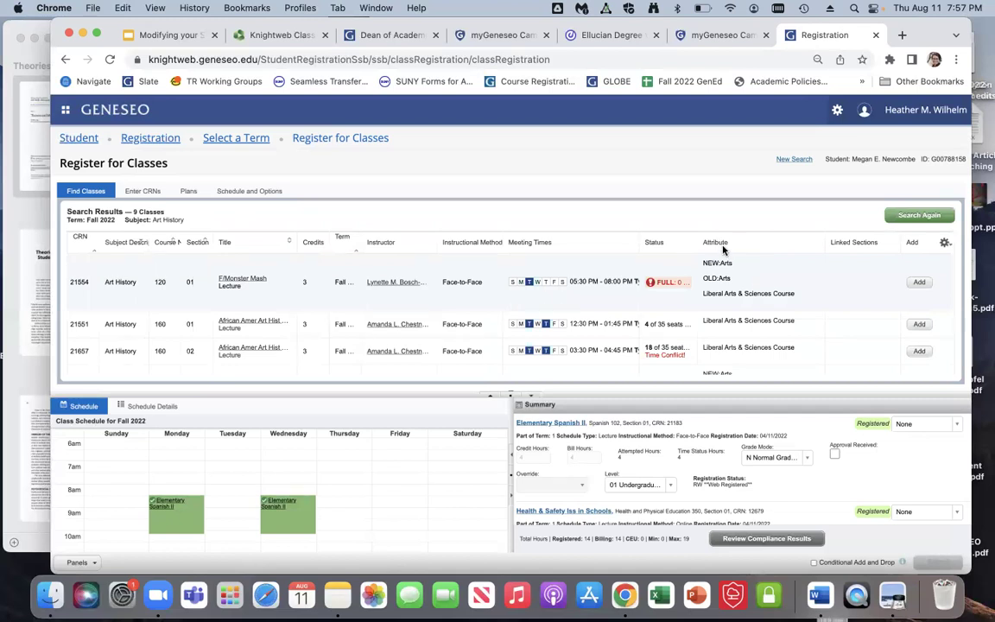
Step: Highlight CRN 18305's attributes: Creativity and Innovation, World Cultures and Values, and Diversity, Equity, Inclusion
scroll(724, 250, down, 2)
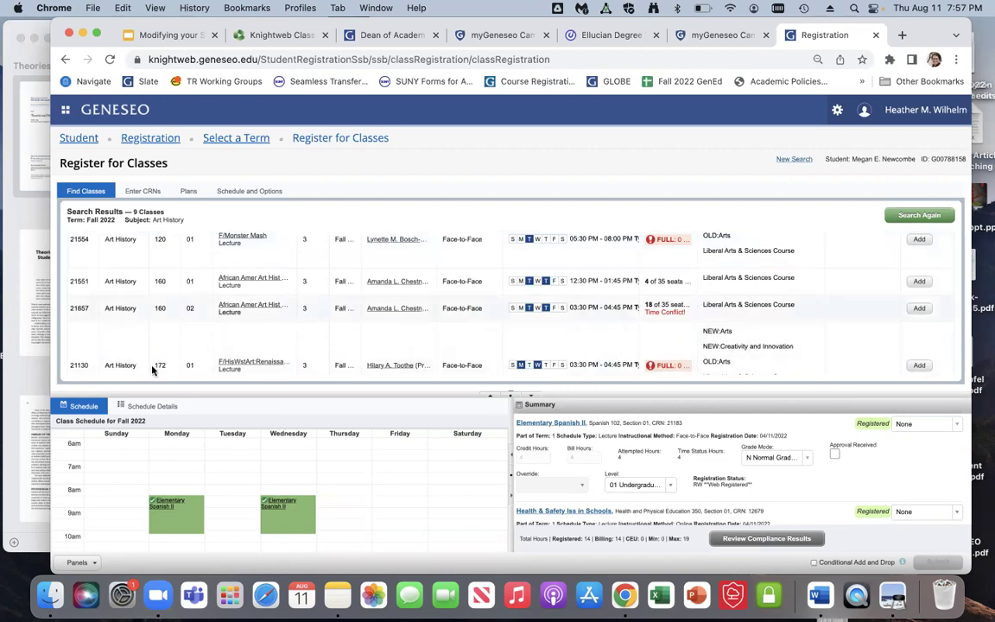
drag(722, 345, 796, 348)
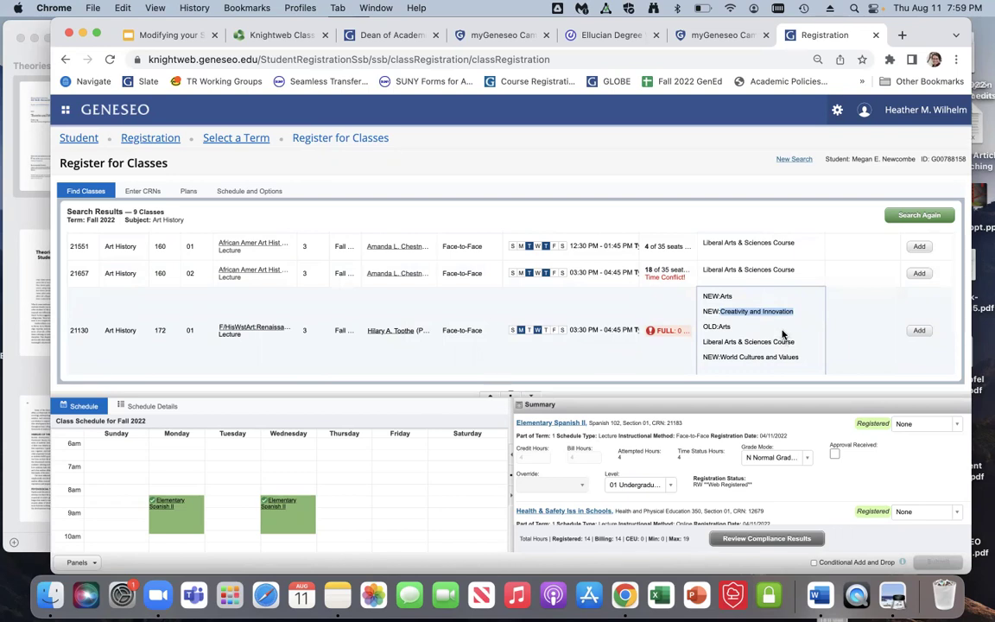
scroll(782, 334, down, 3)
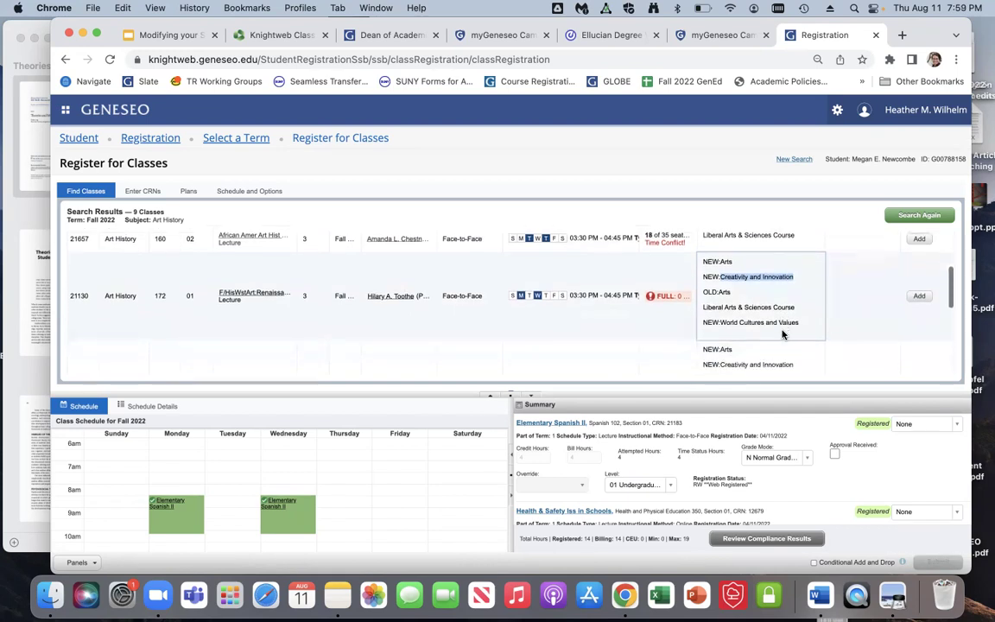
scroll(782, 334, down, 3)
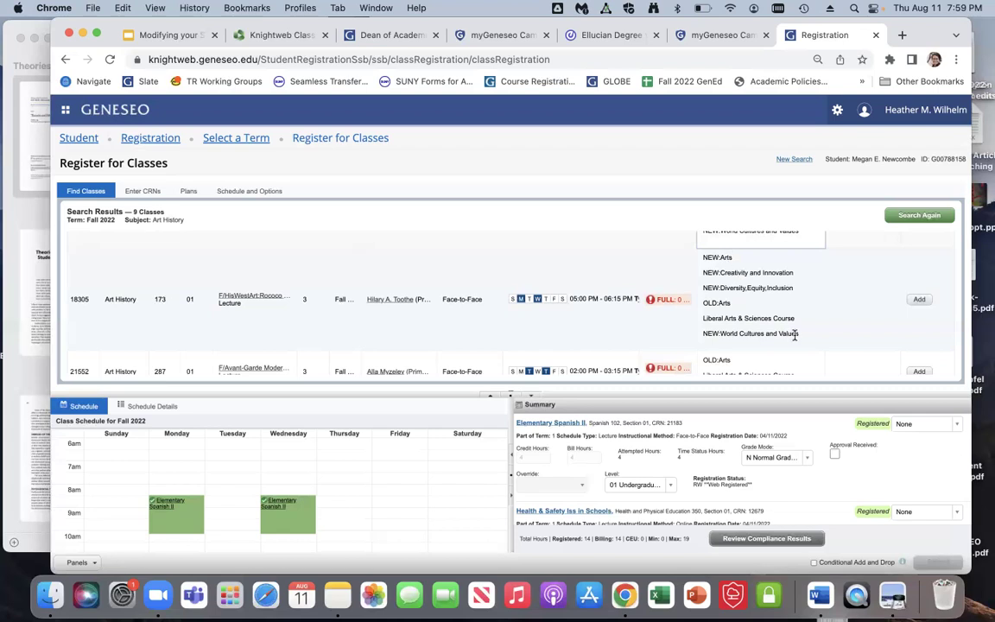
drag(720, 333, 797, 333)
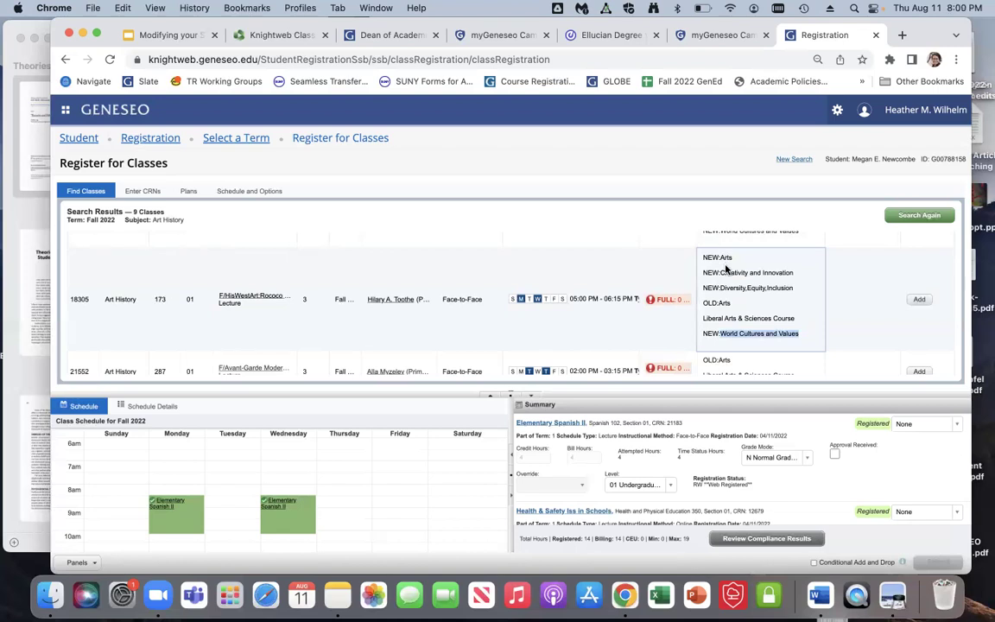
drag(792, 288, 720, 273)
Step: Clear the highlighted attribute text on the Art History section 18305 results
click(795, 273)
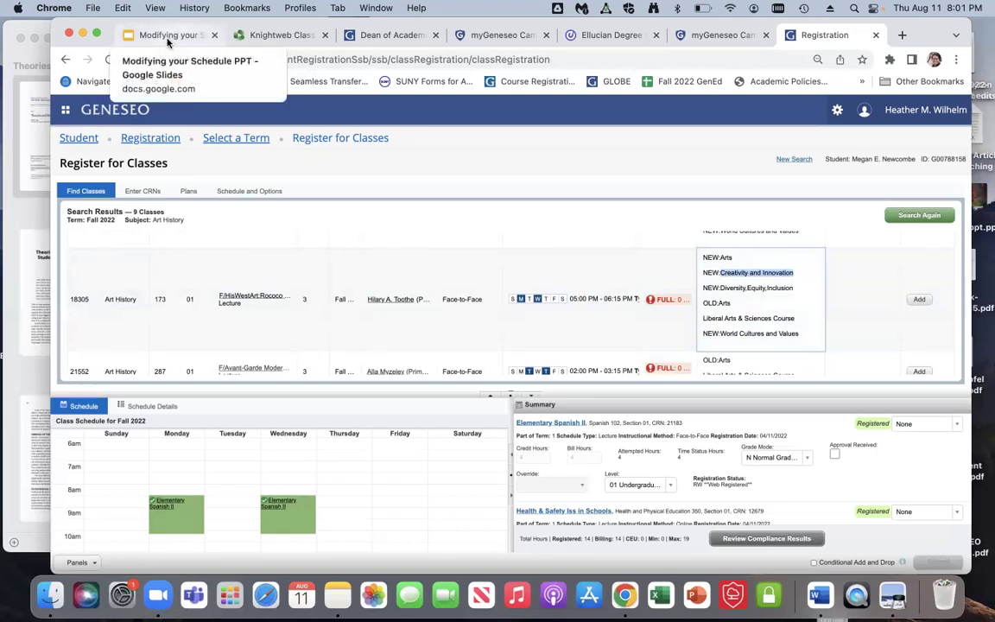
Step: Show slide 18 of the Modifying your Schedule deck, the class details screenshot pointing to Prerequisites
click(168, 40)
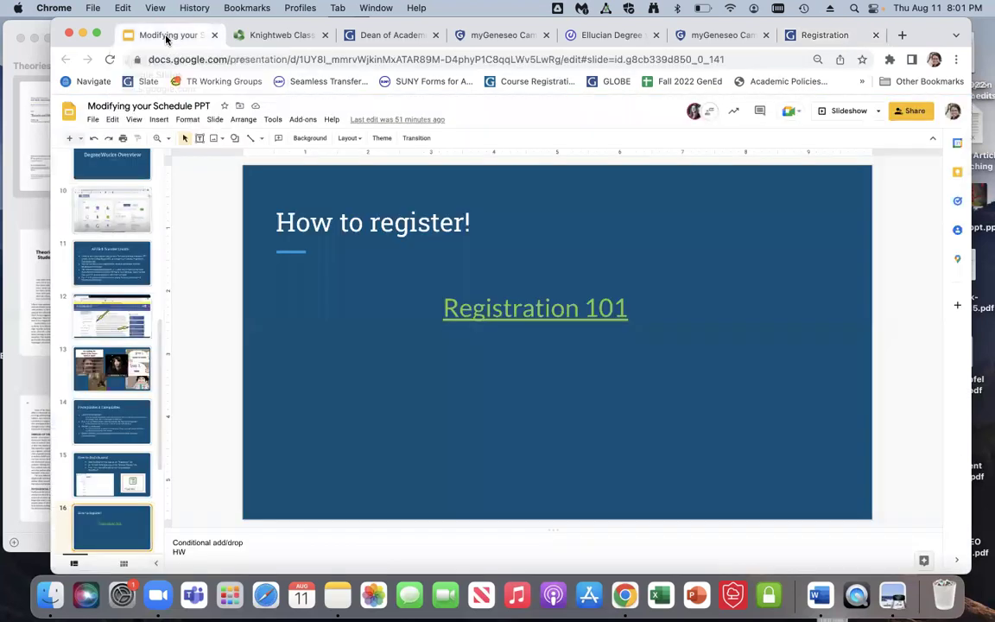
scroll(96, 391, down, 5)
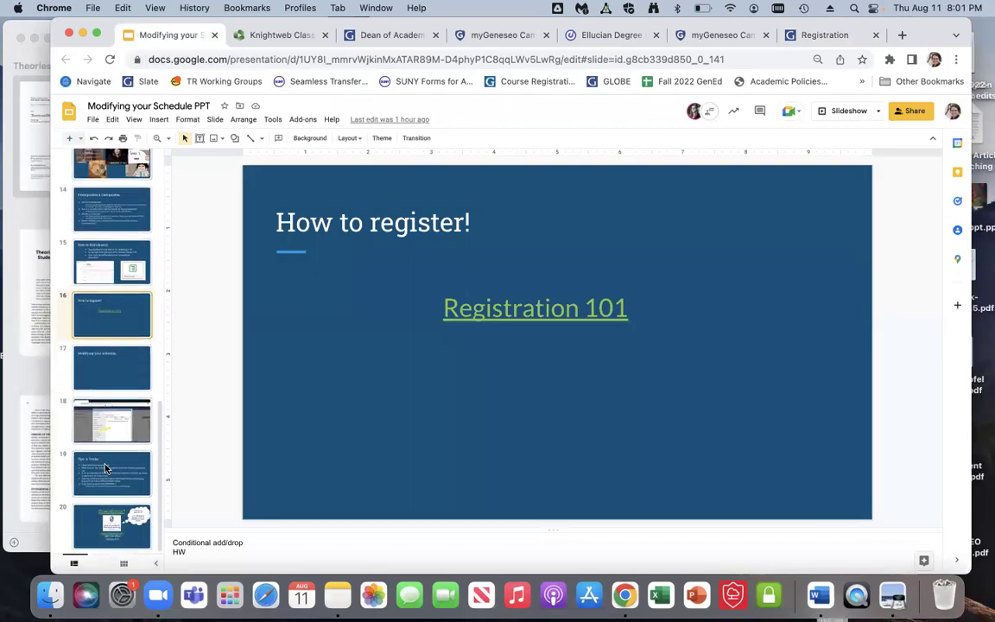
click(95, 413)
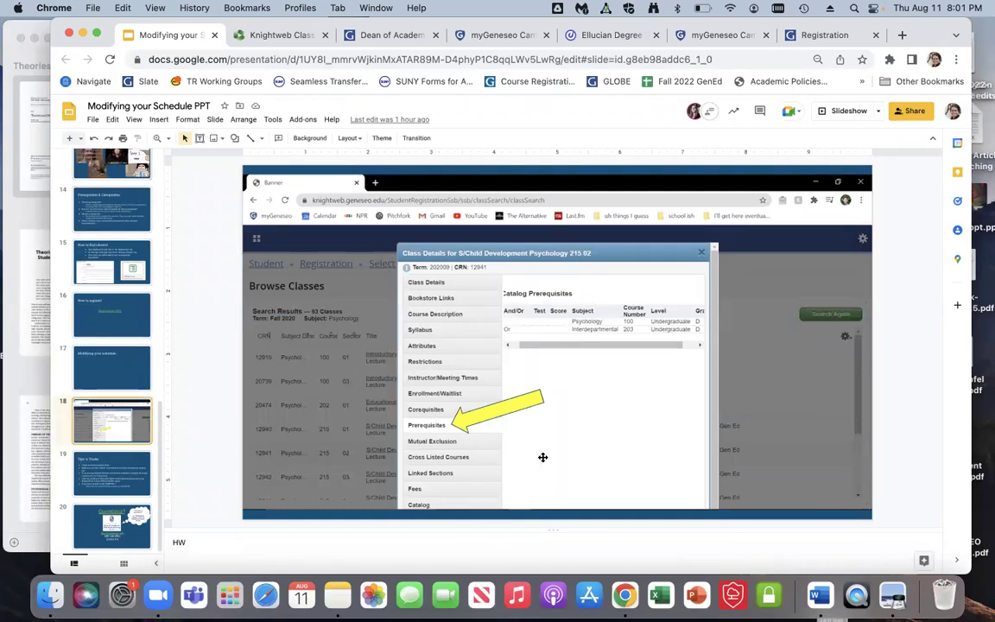
Step: Search again with Subject changed from Art History to Economics, getting 19 Fall 2022 classes
click(816, 34)
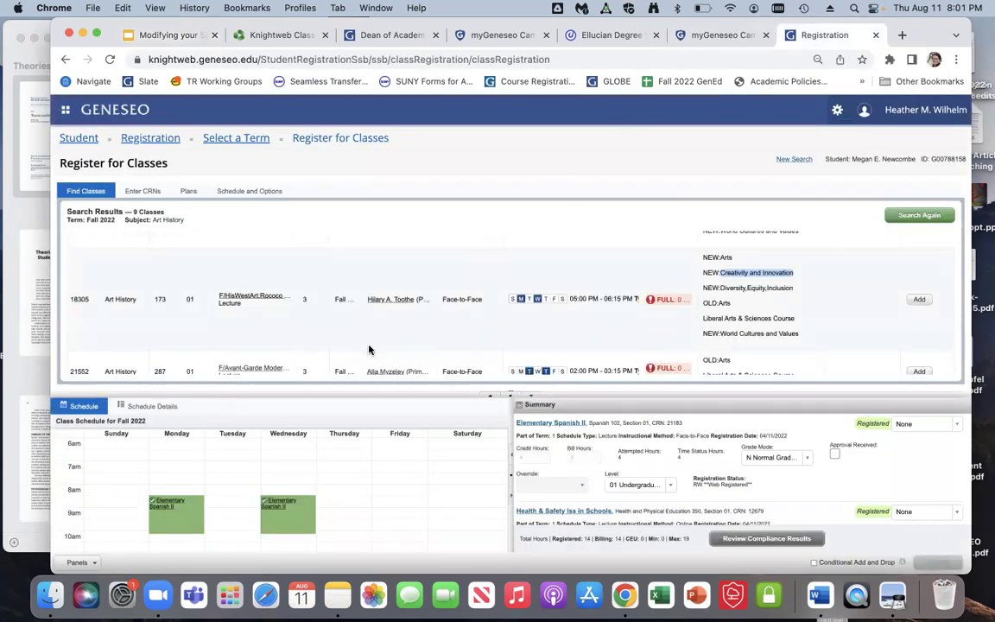
scroll(369, 349, down, 5)
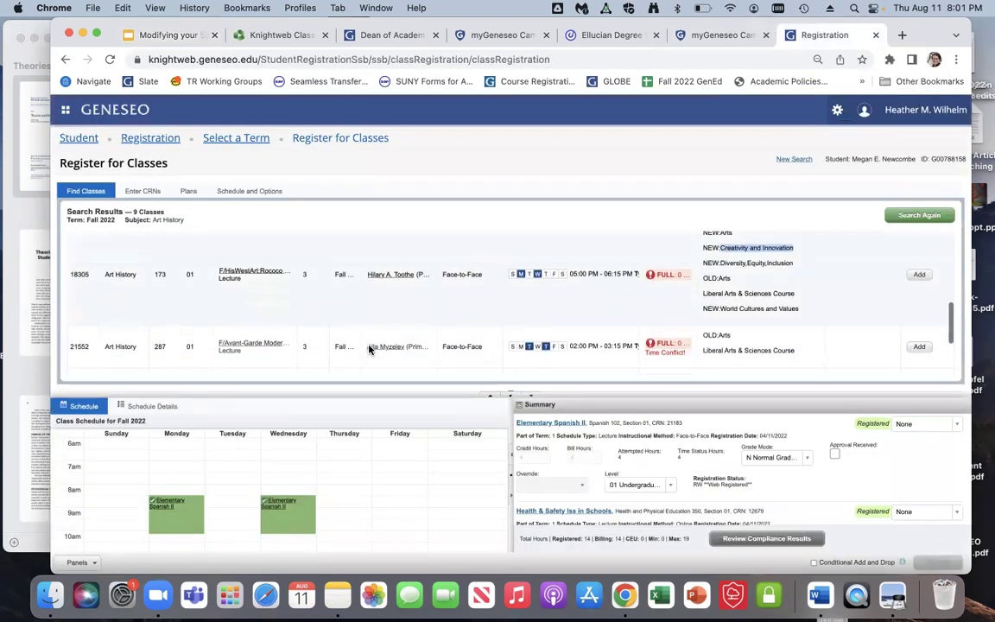
click(917, 215)
click(213, 279)
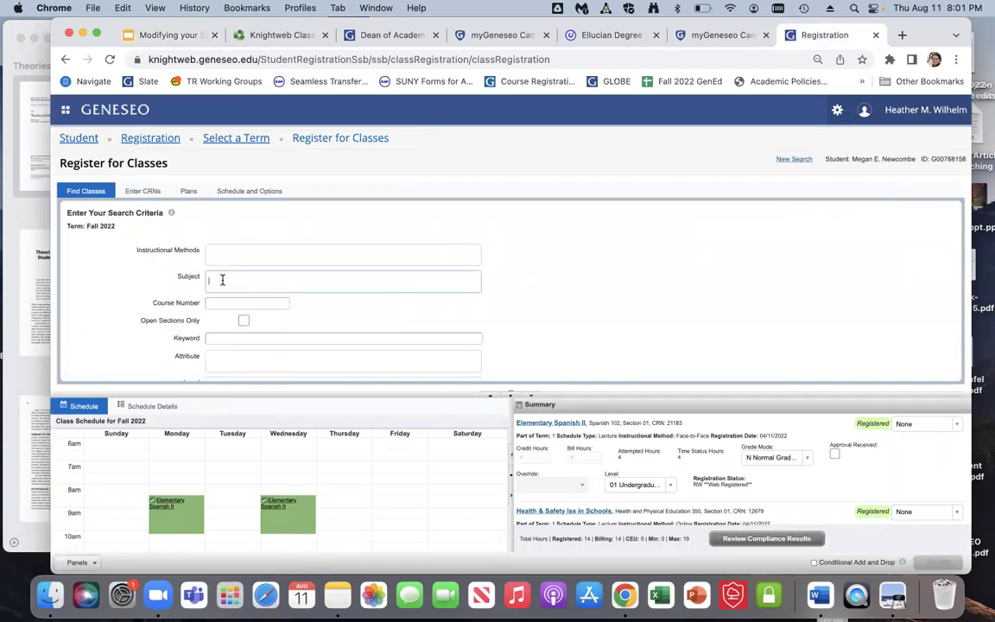
text(econ)
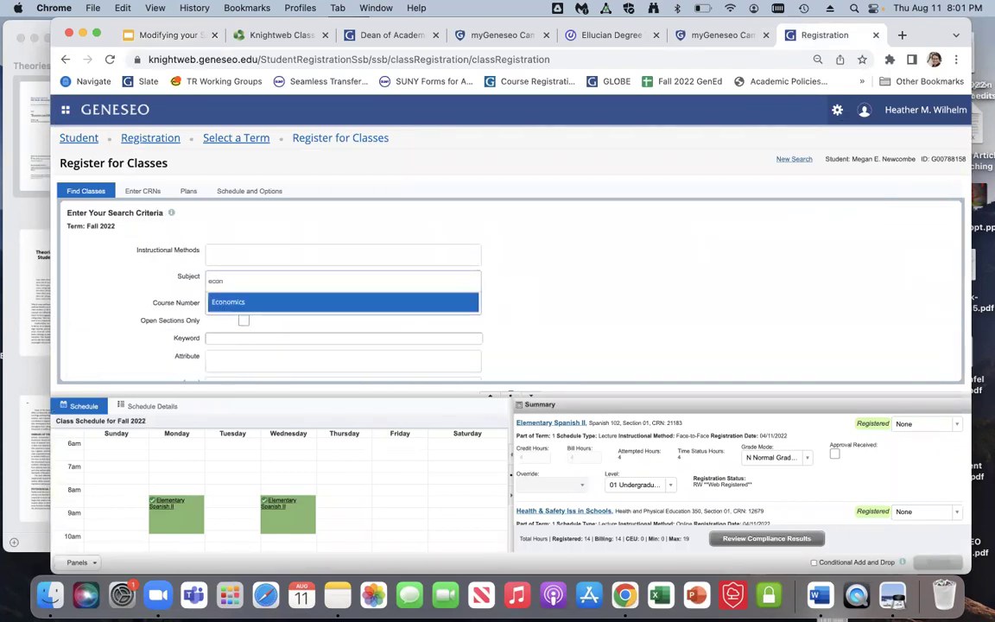
click(223, 302)
scroll(302, 333, down, 3)
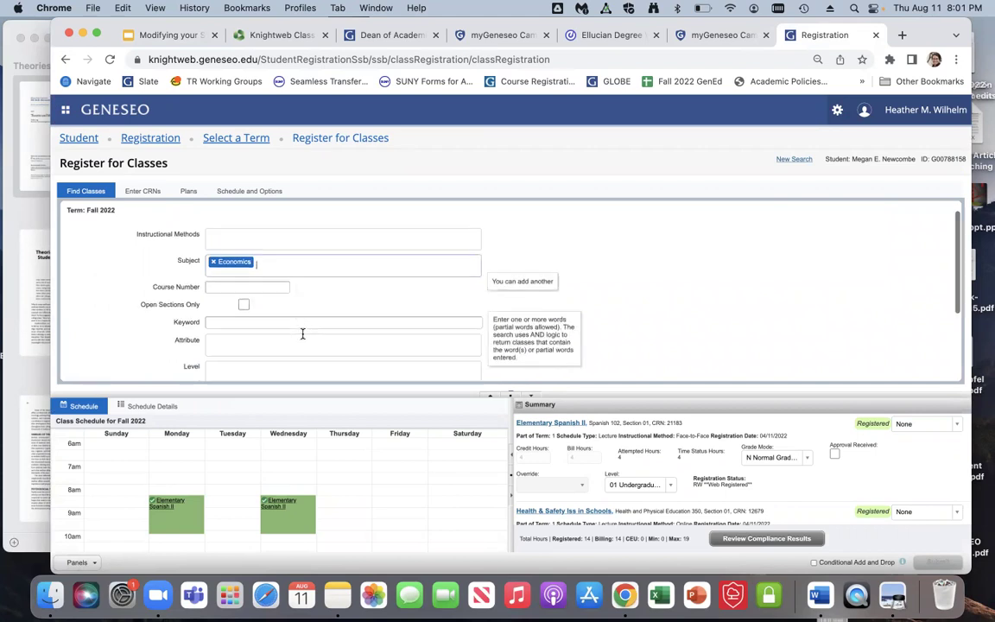
scroll(302, 334, down, 2)
click(245, 364)
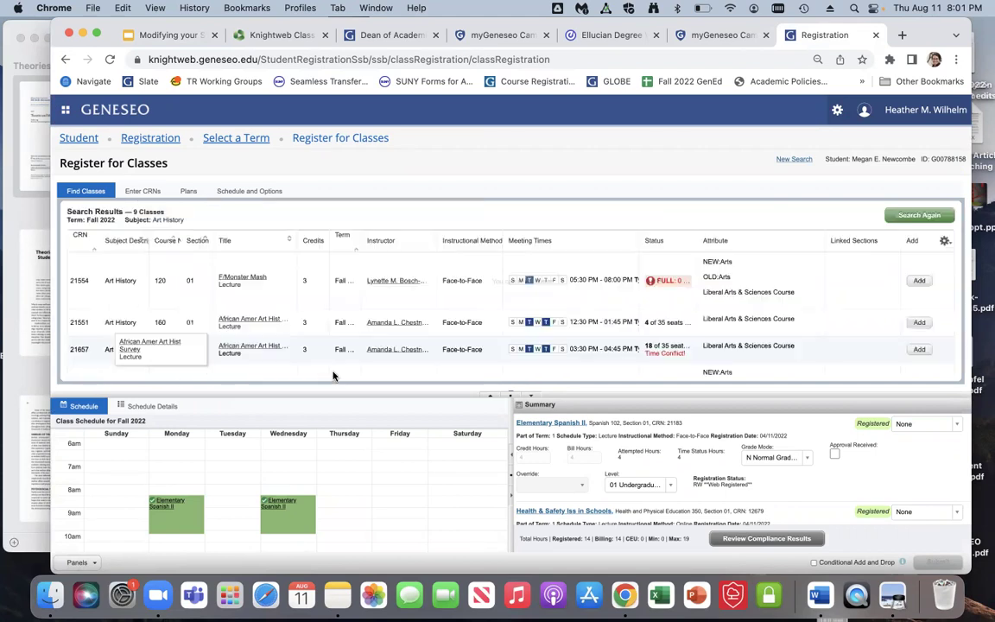
scroll(357, 341, down, 5)
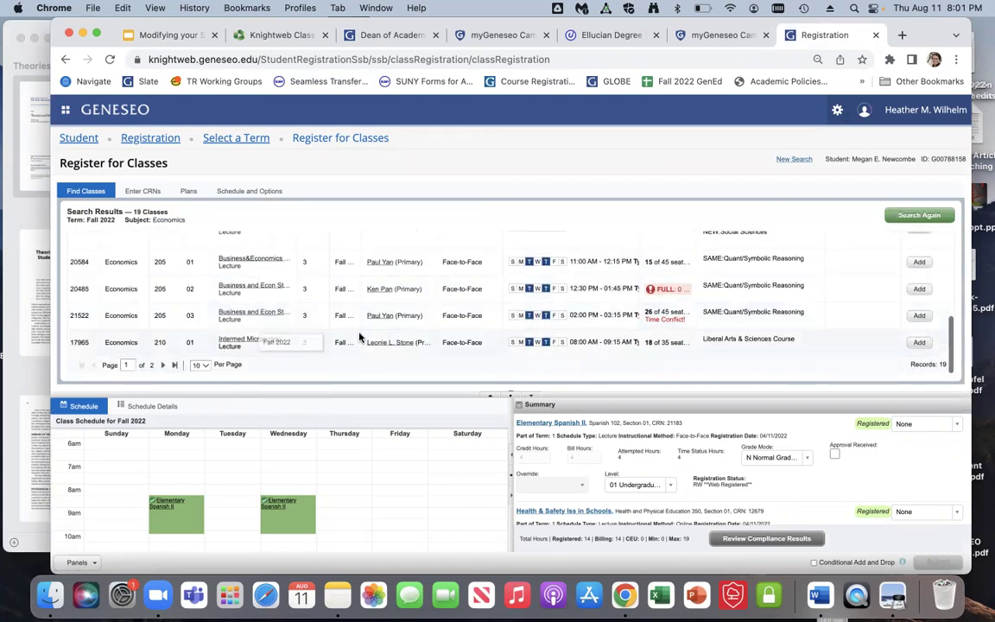
click(263, 260)
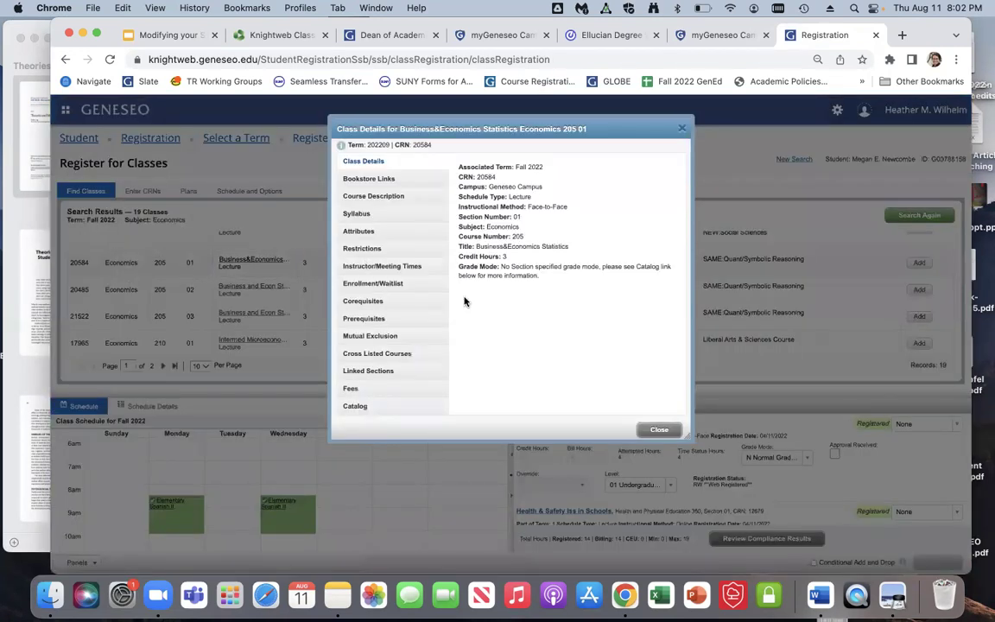
click(362, 319)
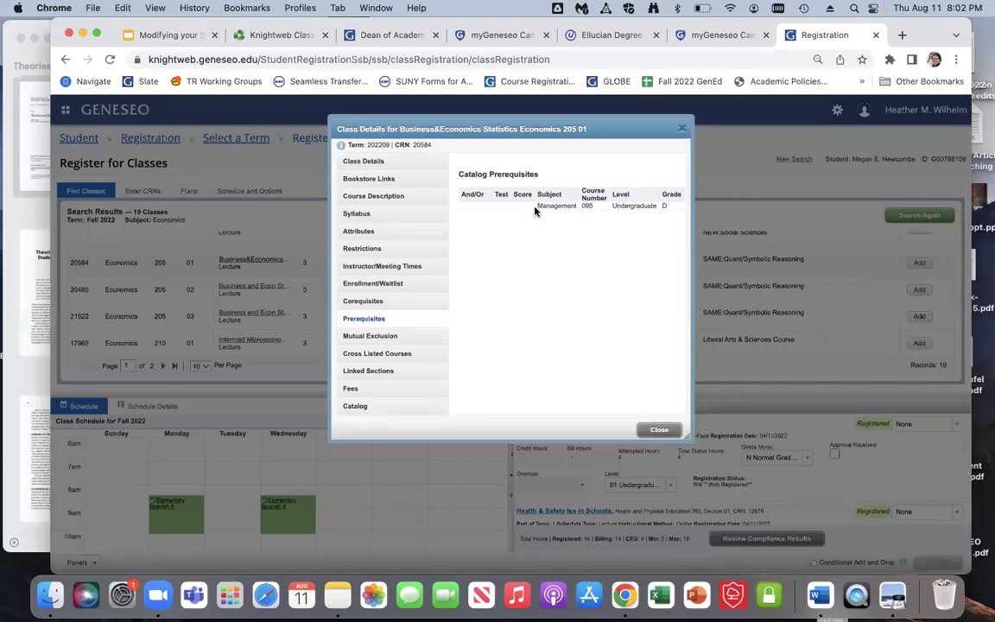
click(409, 303)
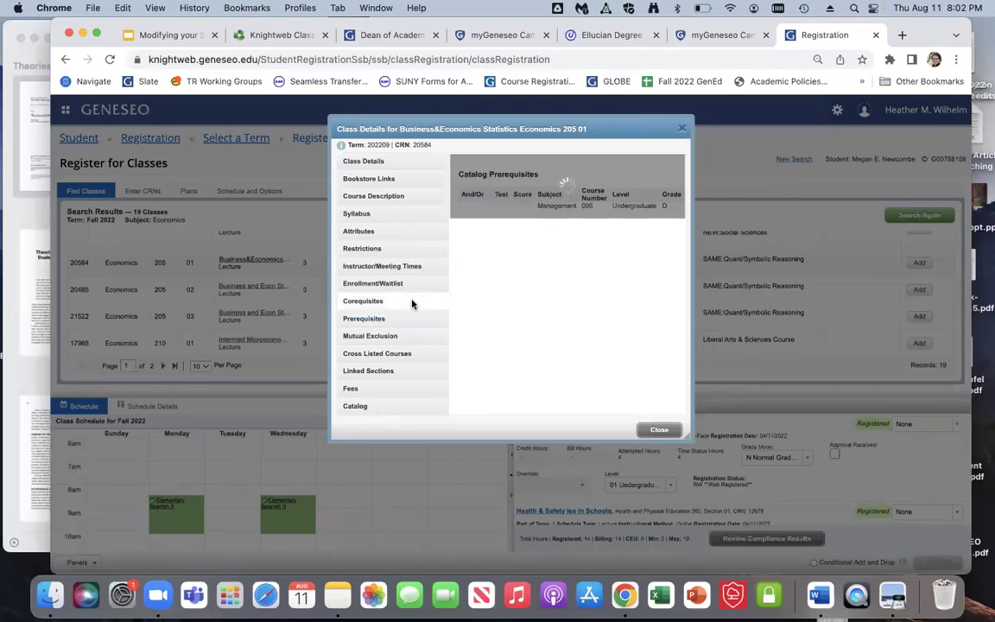
click(394, 201)
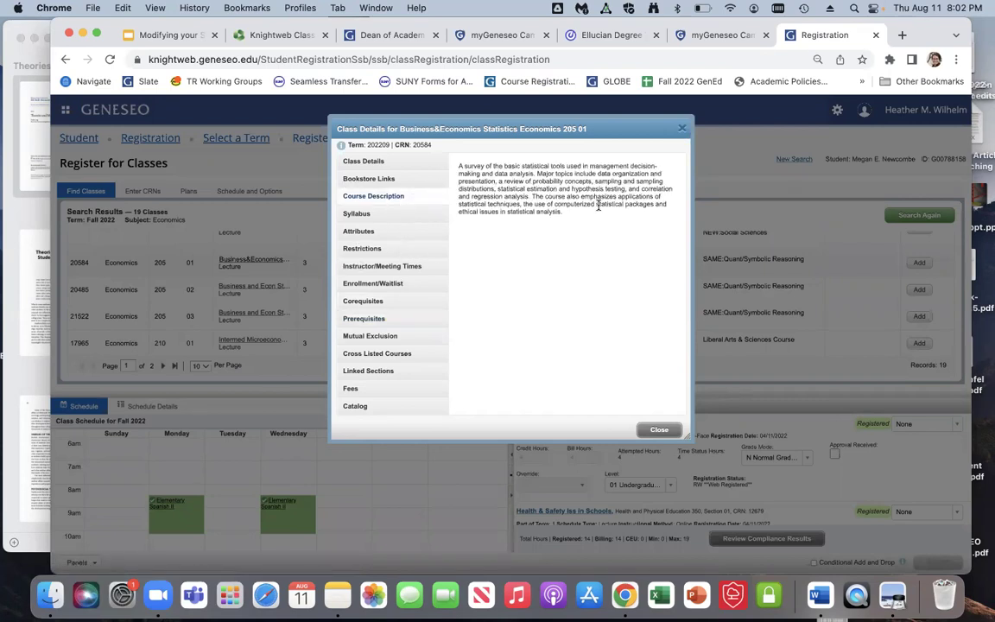
click(389, 235)
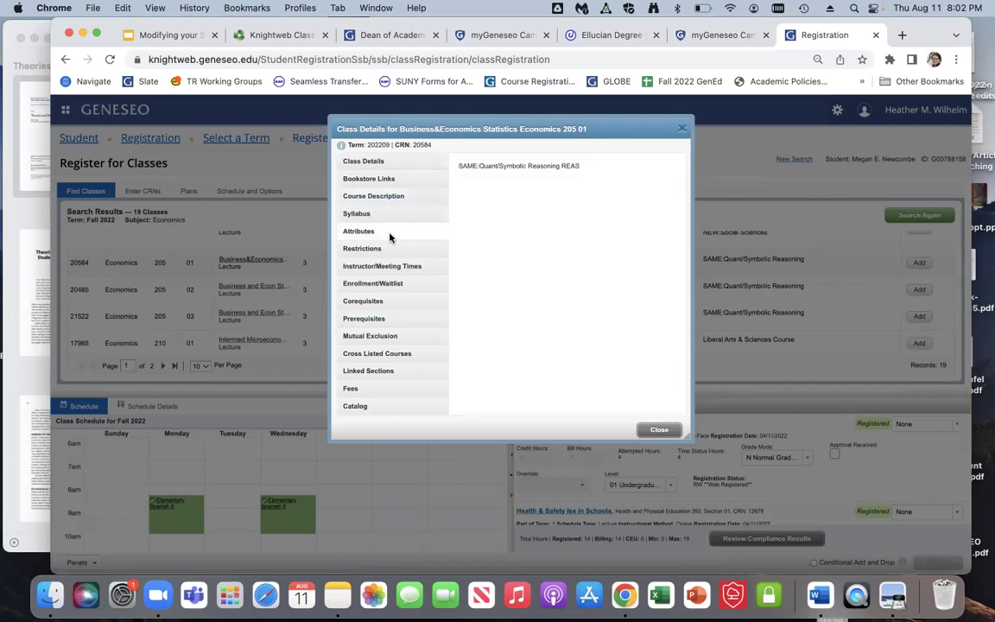
click(682, 130)
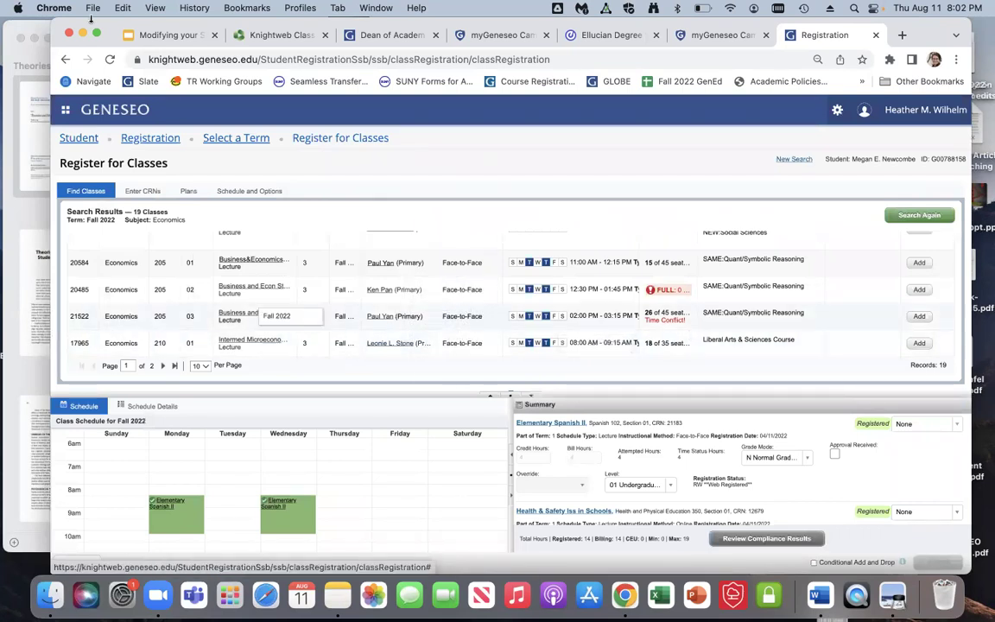
Step: Present slide 19, Tips 'n Tricks, of the schedule deck as a full-screen slideshow
click(141, 35)
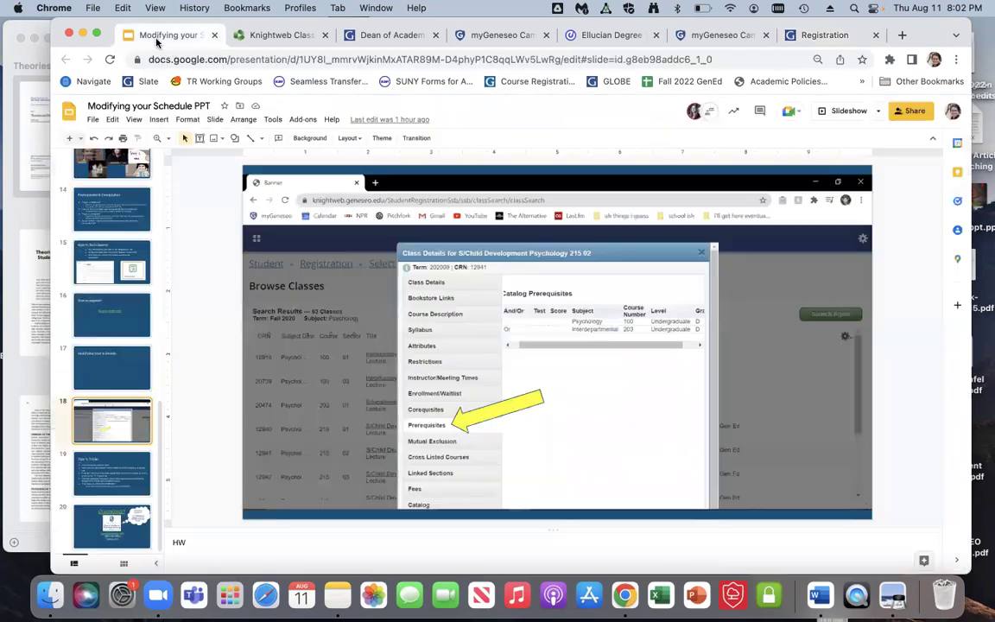
click(127, 467)
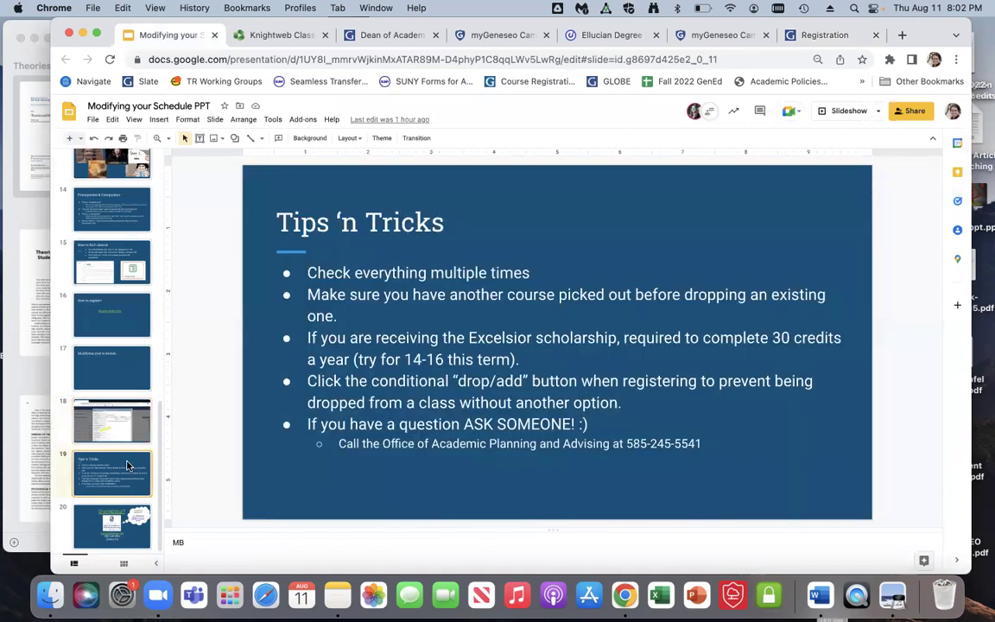
click(833, 113)
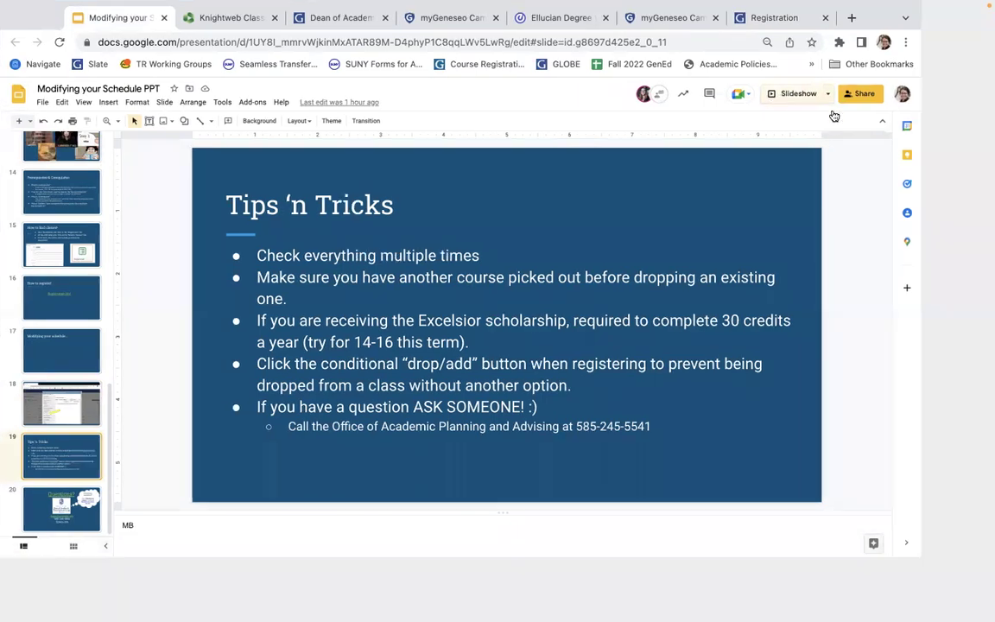